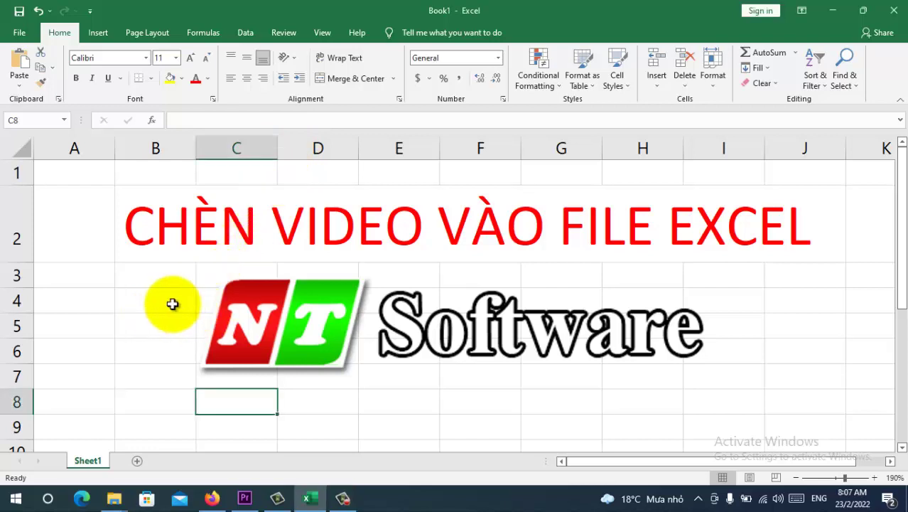
Open the ribbon's right-click menu that offers Customize the Ribbon…
{"action": "left_click", "coordinate": [139, 350]}
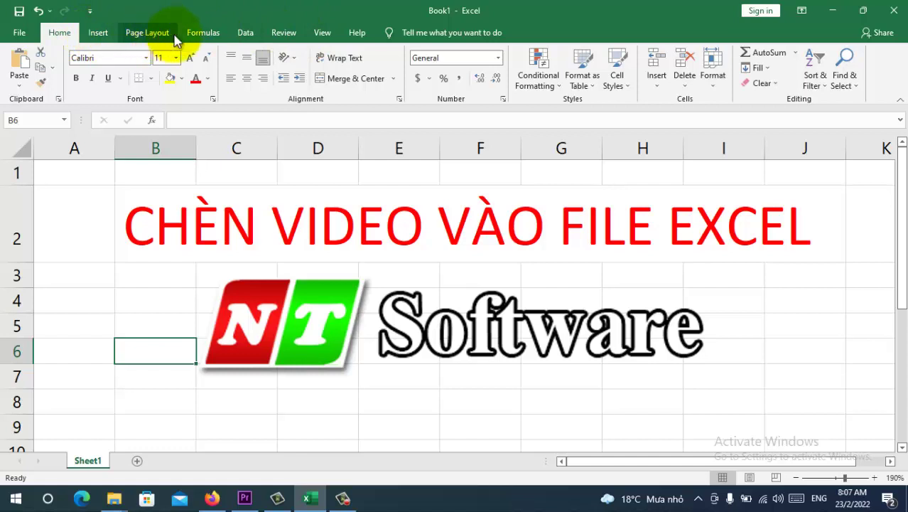
{"action": "left_click", "coordinate": [568, 32]}
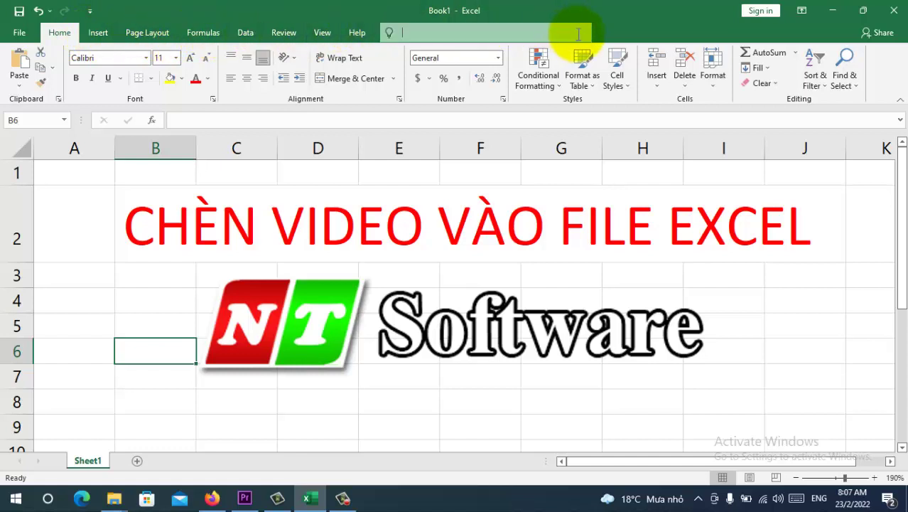
{"action": "right_click", "coordinate": [664, 33]}
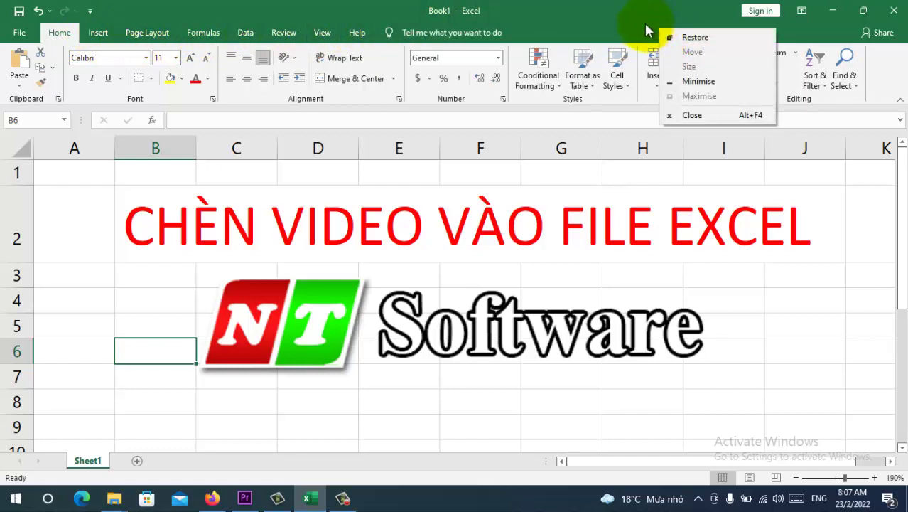
{"action": "left_click", "coordinate": [876, 77]}
{"action": "right_click", "coordinate": [870, 74]}
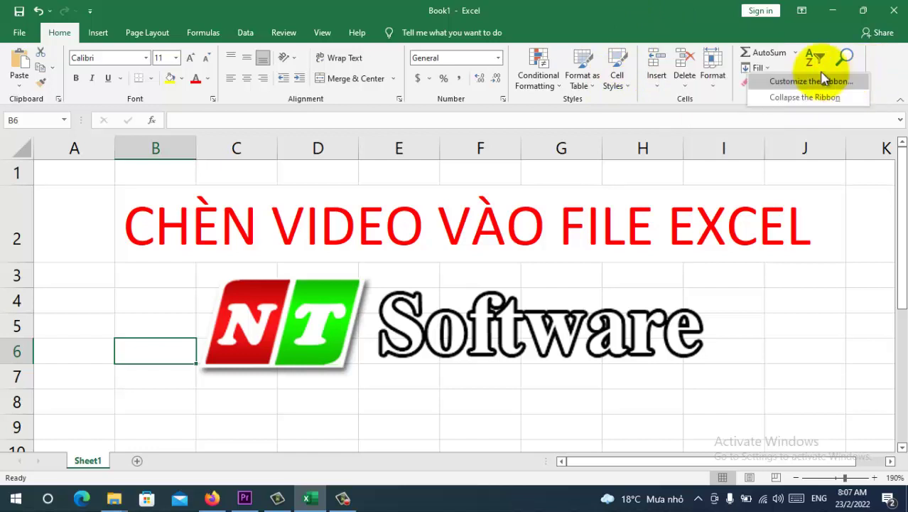
{"action": "left_click", "coordinate": [887, 70]}
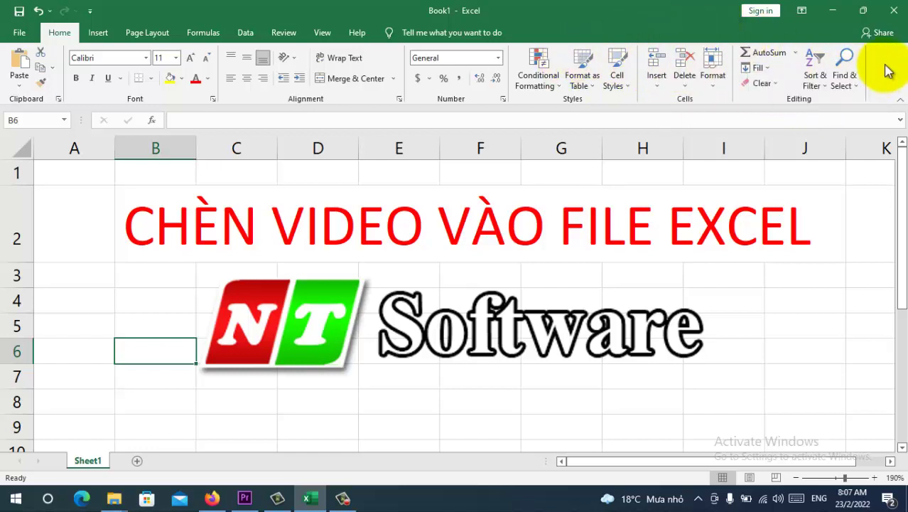
{"action": "right_click", "coordinate": [886, 68]}
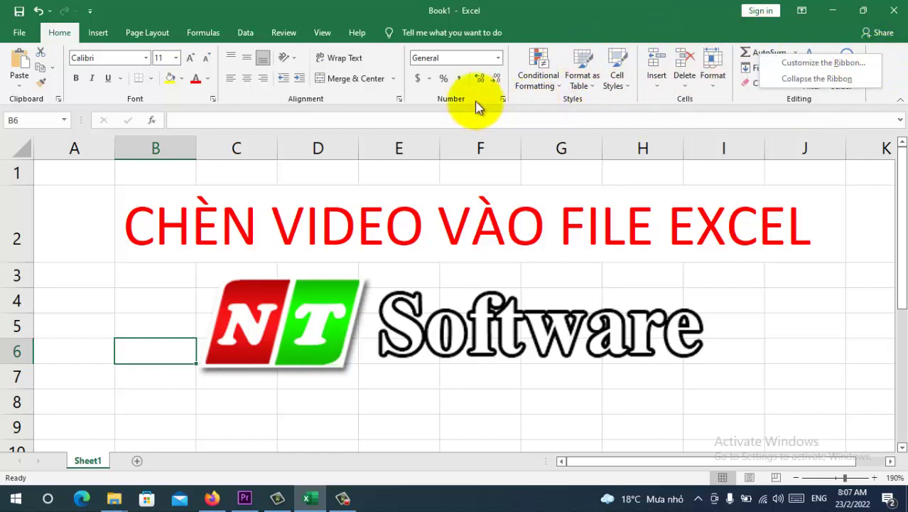
{"action": "right_click", "coordinate": [415, 97]}
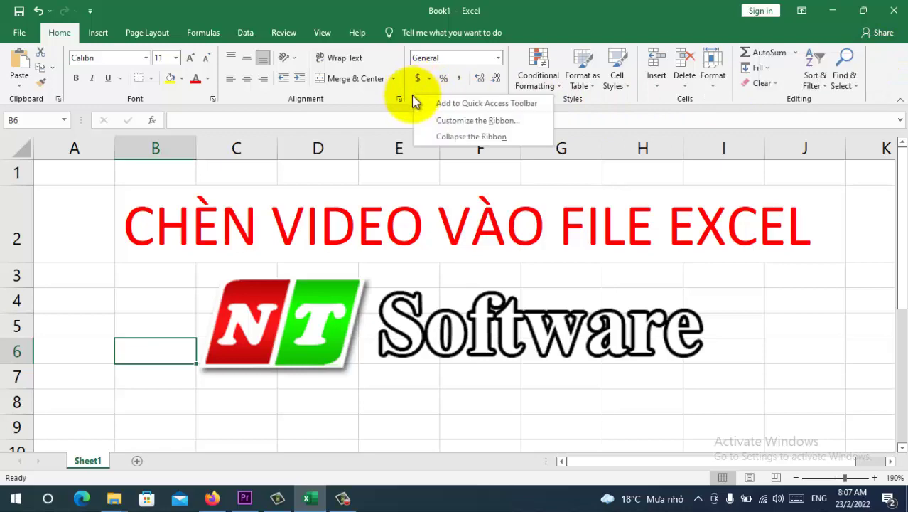
Tick Developer under Main Tabs in Customize the Ribbon and confirm with OK
{"action": "left_click", "coordinate": [442, 122]}
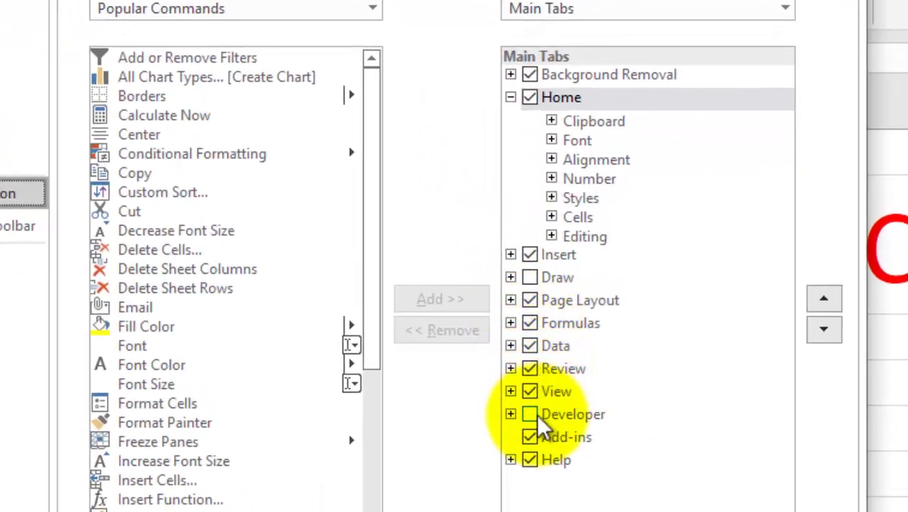
{"action": "left_click", "coordinate": [530, 415]}
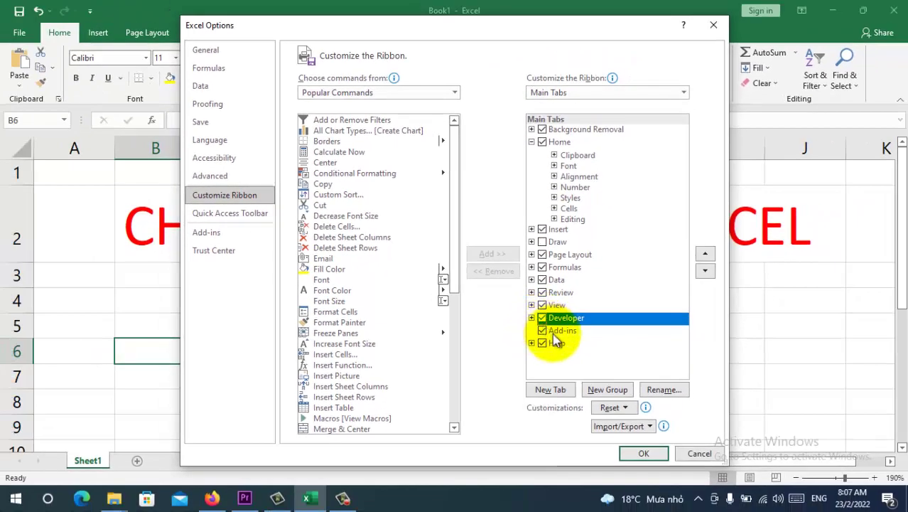
{"action": "left_click", "coordinate": [643, 454]}
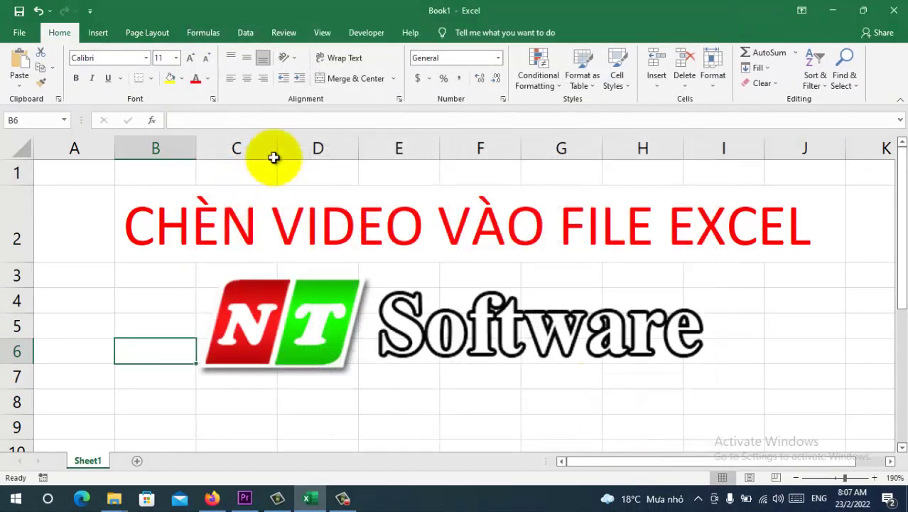
From the Developer tab's Insert menu, open More Controls under ActiveX Controls
{"action": "left_click", "coordinate": [373, 36]}
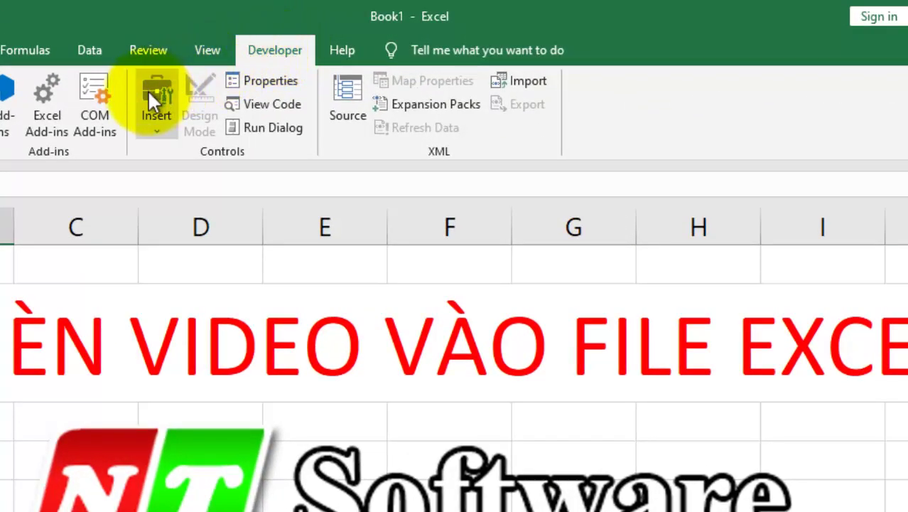
{"action": "left_click", "coordinate": [152, 135]}
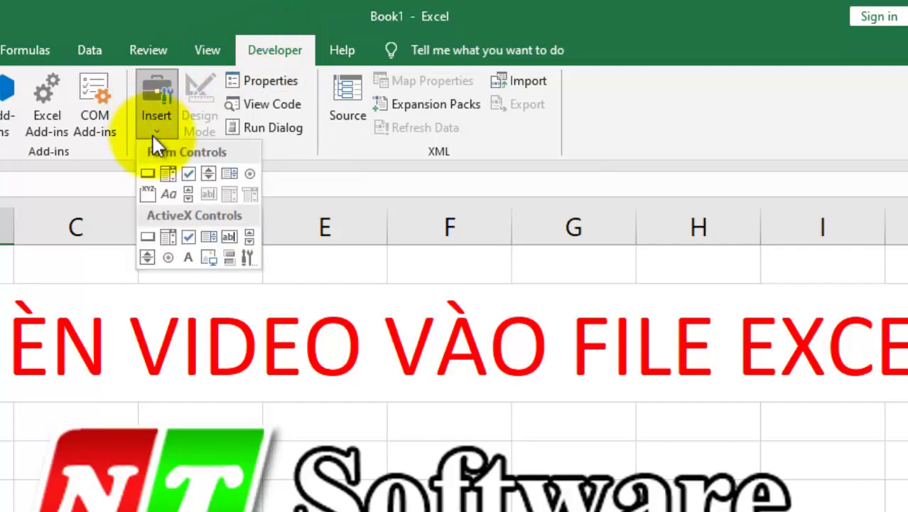
{"action": "left_click", "coordinate": [157, 125]}
{"action": "left_click", "coordinate": [155, 131]}
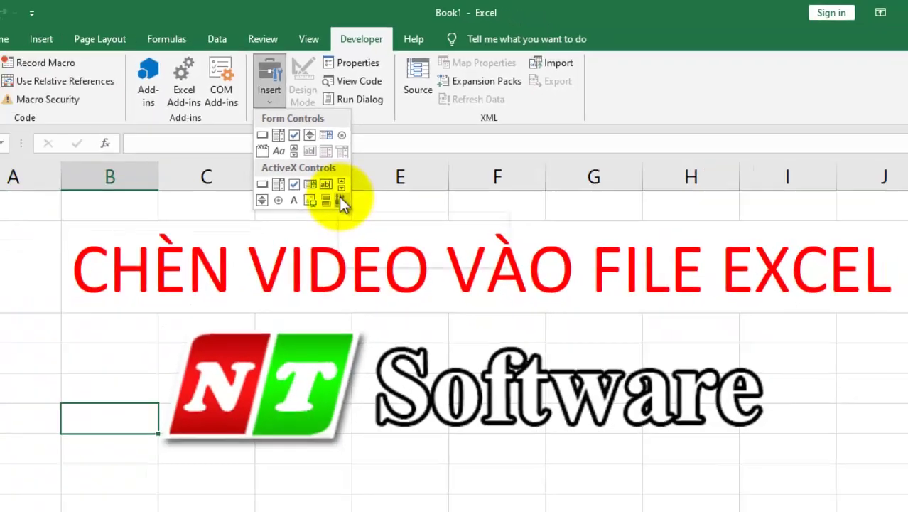
{"action": "left_click", "coordinate": [339, 196]}
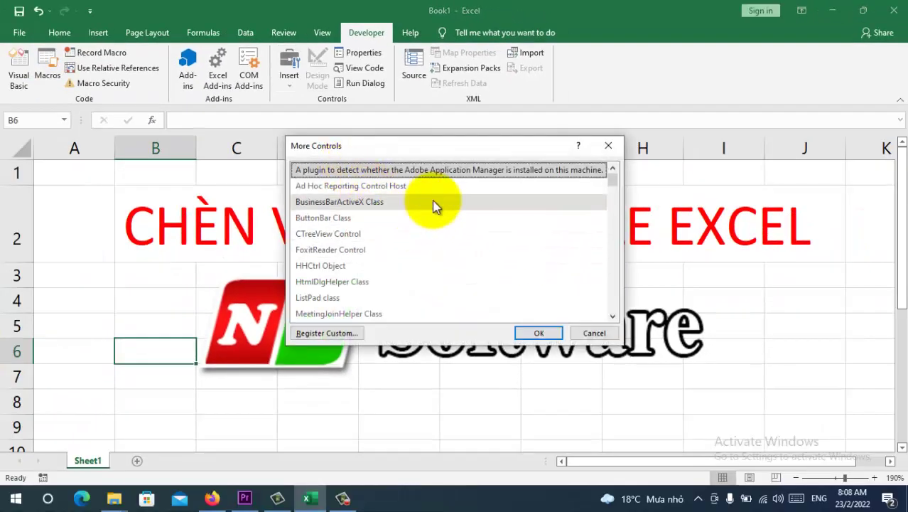
Choose Windows Media Player in the More Controls list and confirm it
{"action": "scroll", "coordinate": [435, 217], "scroll_direction": "down", "scroll_amount": 2}
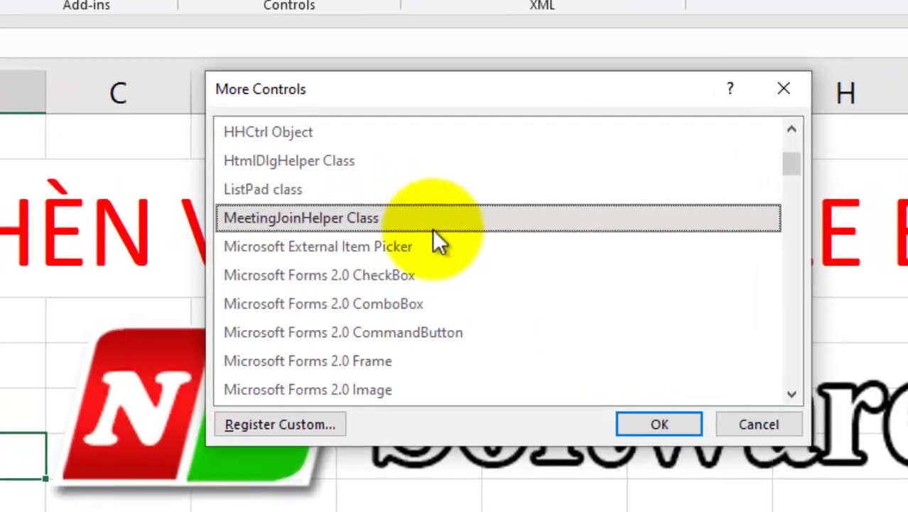
{"action": "scroll", "coordinate": [415, 231], "scroll_direction": "down", "scroll_amount": 2}
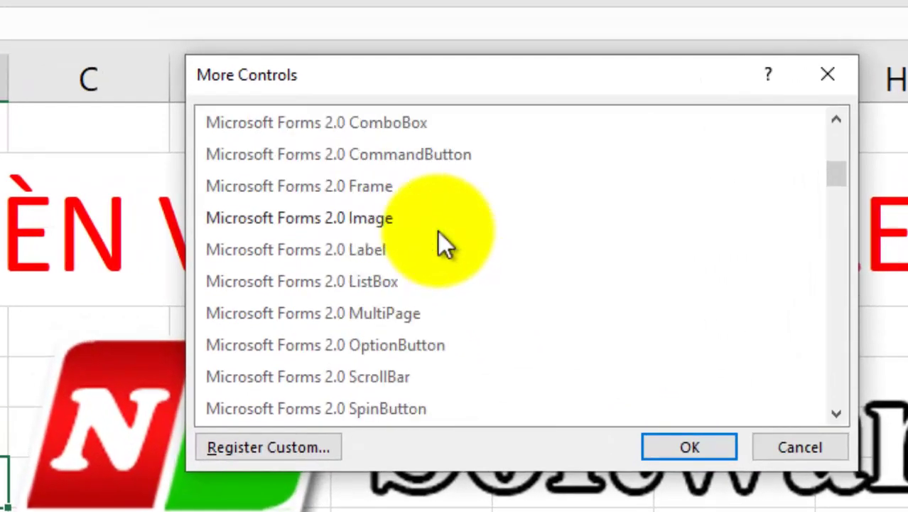
{"action": "scroll", "coordinate": [415, 231], "scroll_direction": "down", "scroll_amount": 1}
{"action": "scroll", "coordinate": [437, 231], "scroll_direction": "down", "scroll_amount": 5}
{"action": "scroll", "coordinate": [437, 231], "scroll_direction": "down", "scroll_amount": 5}
{"action": "scroll", "coordinate": [438, 231], "scroll_direction": "down", "scroll_amount": 5}
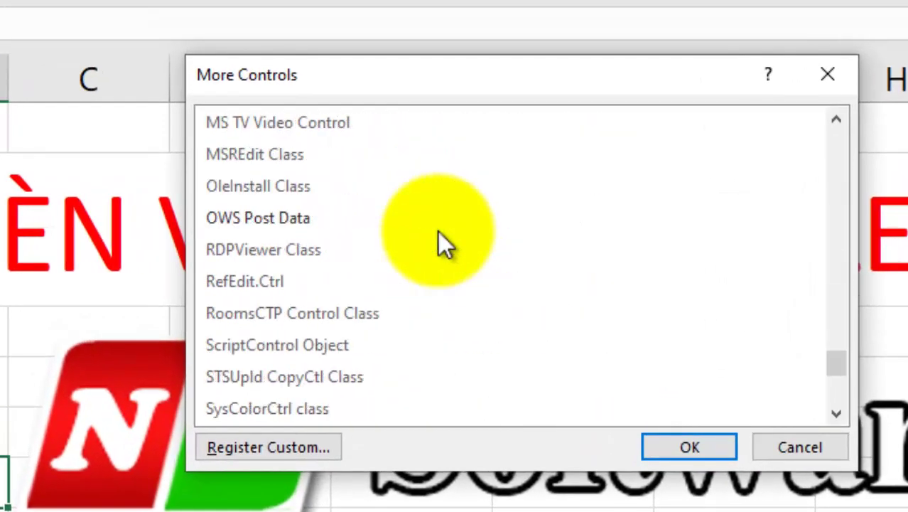
{"action": "scroll", "coordinate": [438, 231], "scroll_direction": "down", "scroll_amount": 3}
{"action": "left_click", "coordinate": [322, 349]}
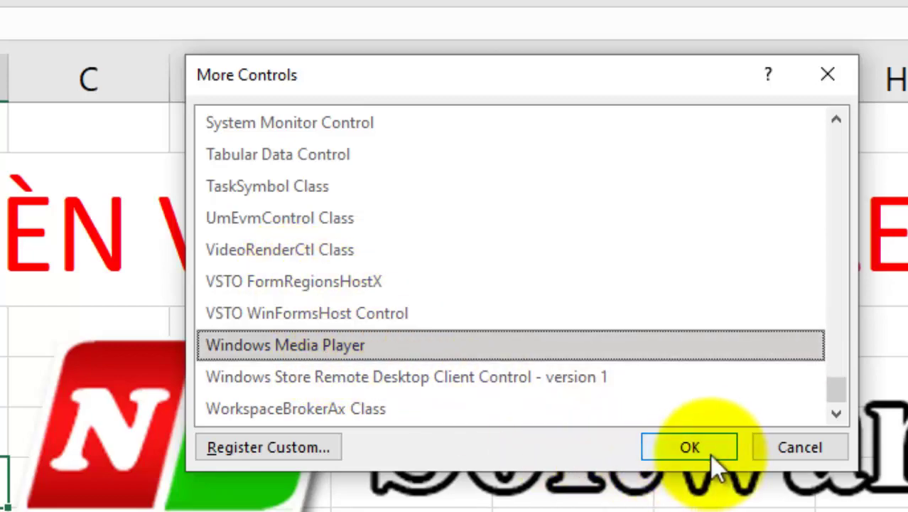
{"action": "left_click", "coordinate": [710, 449]}
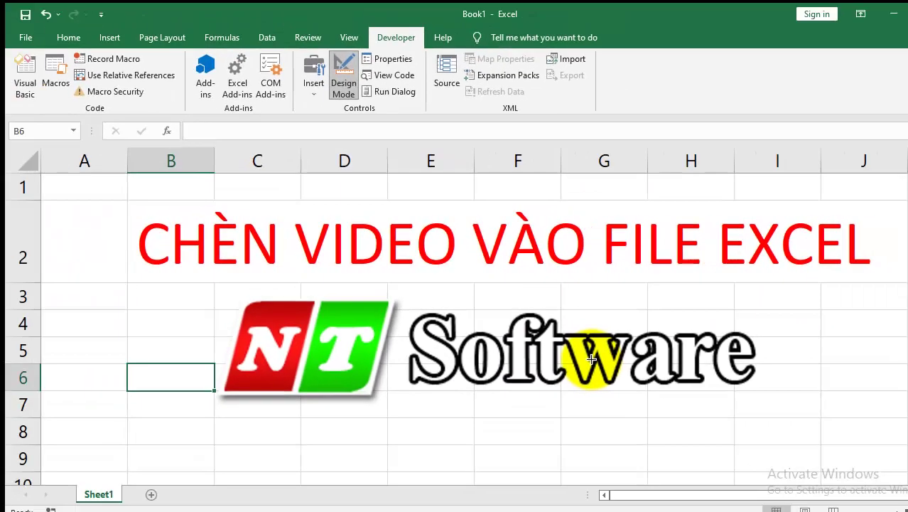
Draw the Windows Media Player control over roughly cells B9 to F16
{"action": "scroll", "coordinate": [590, 359], "scroll_direction": "down", "scroll_amount": 2}
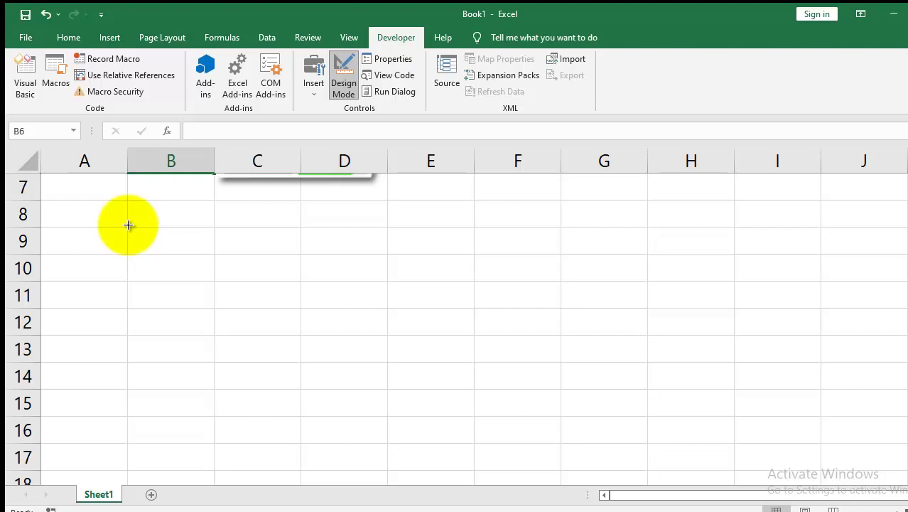
{"action": "mouse_move", "coordinate": [128, 226]}
{"action": "left_mouse_down"}
{"action": "mouse_move", "coordinate": [569, 414]}
{"action": "mouse_move", "coordinate": [559, 444]}
{"action": "left_mouse_up"}
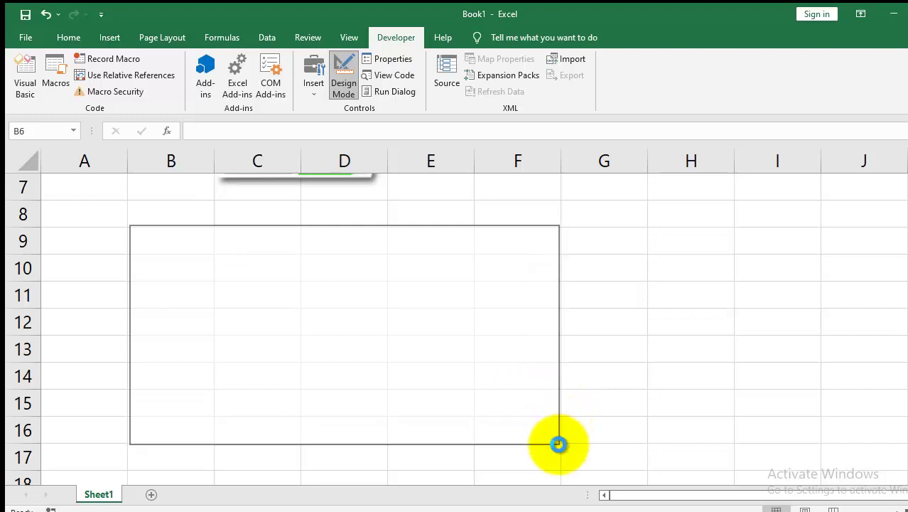
{"action": "left_click_drag", "start_coordinate": [559, 444], "coordinate": [559, 444]}
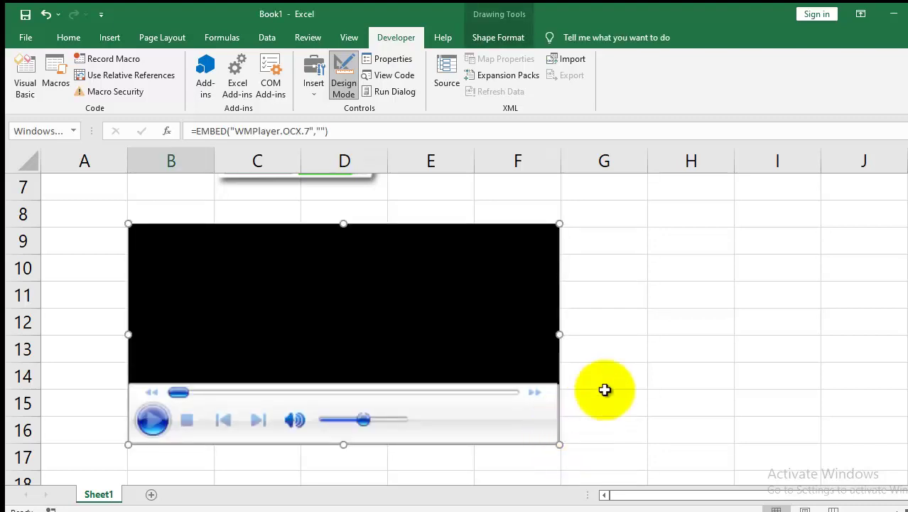
{"action": "left_click", "coordinate": [625, 367]}
Shift the player right and enlarge it to cover roughly C8:H17
{"action": "scroll", "coordinate": [628, 363], "scroll_direction": "up", "scroll_amount": 1}
{"action": "scroll", "coordinate": [628, 362], "scroll_direction": "up", "scroll_amount": 1}
{"action": "scroll", "coordinate": [618, 351], "scroll_direction": "down", "scroll_amount": 1}
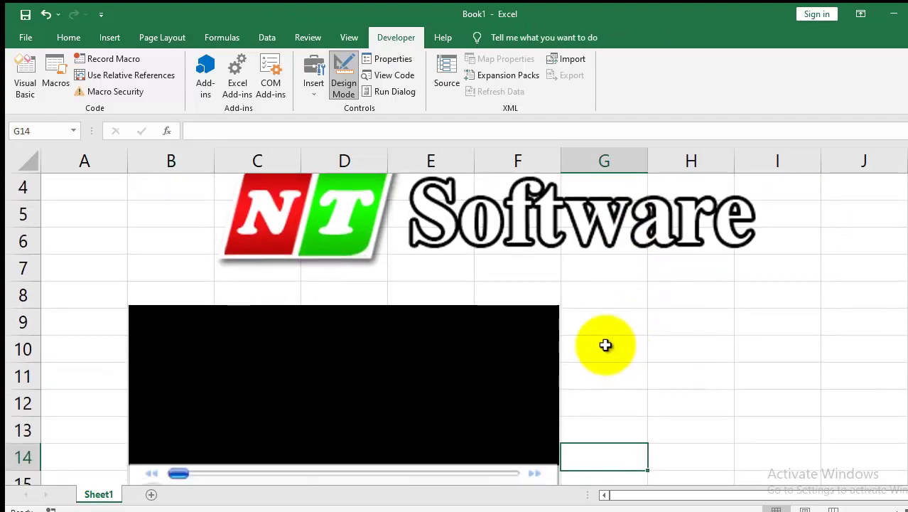
{"action": "scroll", "coordinate": [605, 345], "scroll_direction": "down", "scroll_amount": 1}
{"action": "scroll", "coordinate": [605, 345], "scroll_direction": "down", "scroll_amount": 1}
{"action": "mouse_move", "coordinate": [411, 347]}
{"action": "left_mouse_down"}
{"action": "mouse_move", "coordinate": [478, 354]}
{"action": "mouse_move", "coordinate": [467, 338]}
{"action": "left_mouse_up"}
{"action": "scroll", "coordinate": [544, 380], "scroll_direction": "down", "scroll_amount": 1}
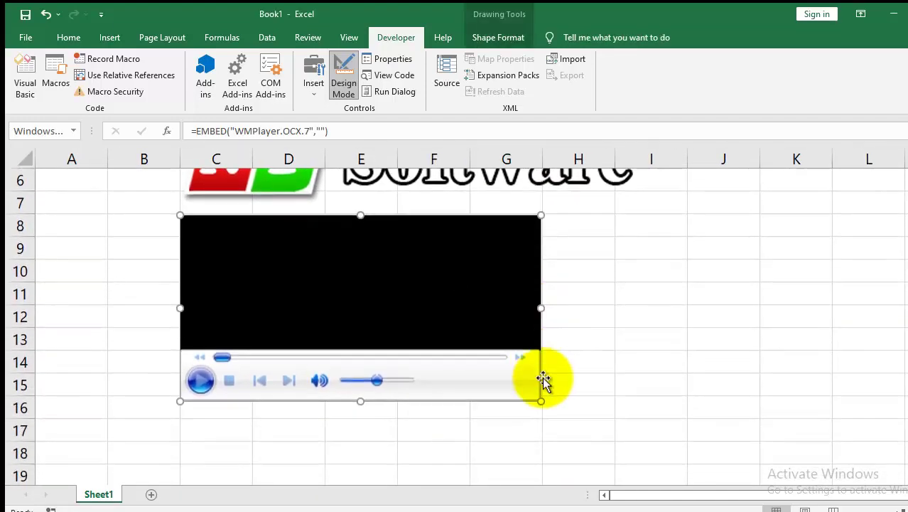
{"action": "left_click_drag", "start_coordinate": [542, 402], "coordinate": [631, 432]}
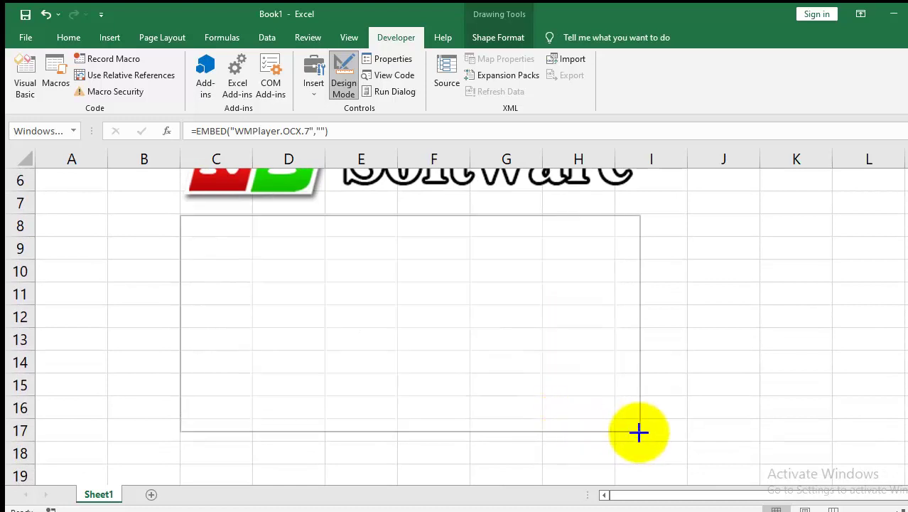
{"action": "left_click", "coordinate": [684, 400]}
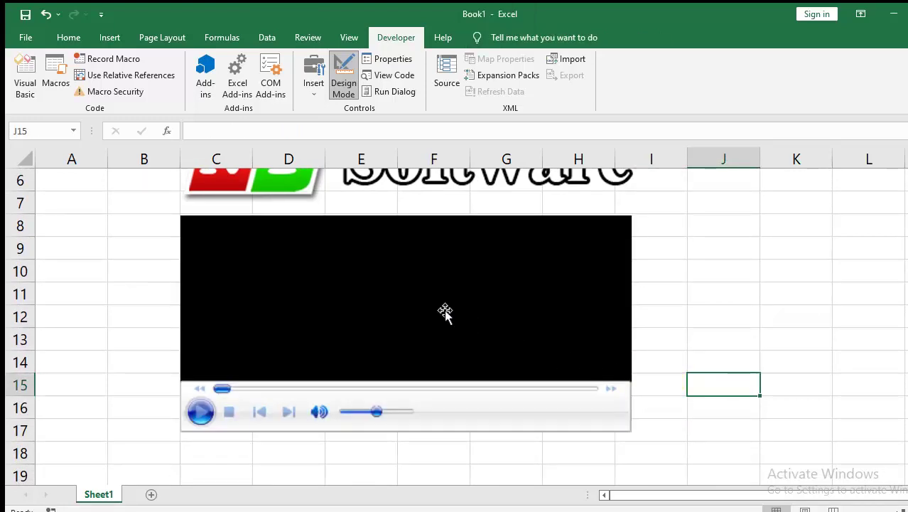
Open the Windows Media Player control's Properties window, showing uiMode full and Width 299.25
{"action": "right_click", "coordinate": [334, 235]}
{"action": "left_click", "coordinate": [623, 240]}
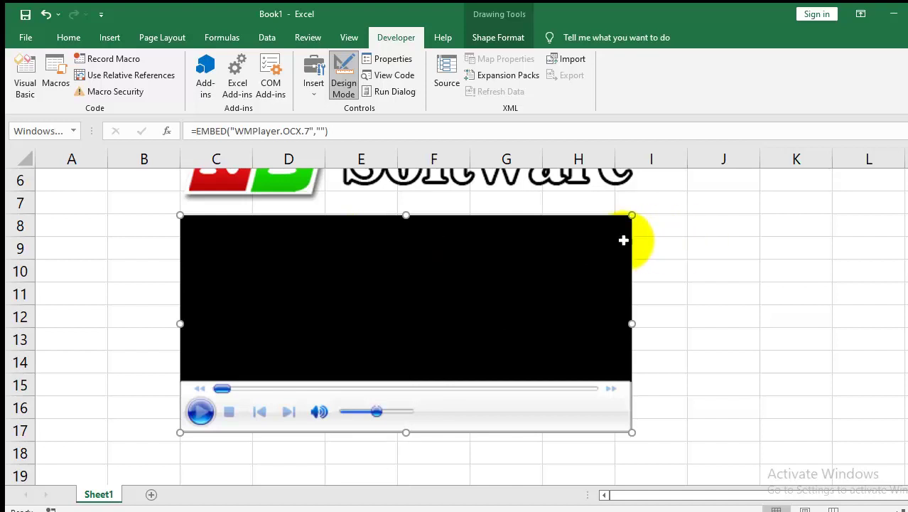
{"action": "right_click", "coordinate": [507, 245]}
{"action": "right_click", "coordinate": [446, 405]}
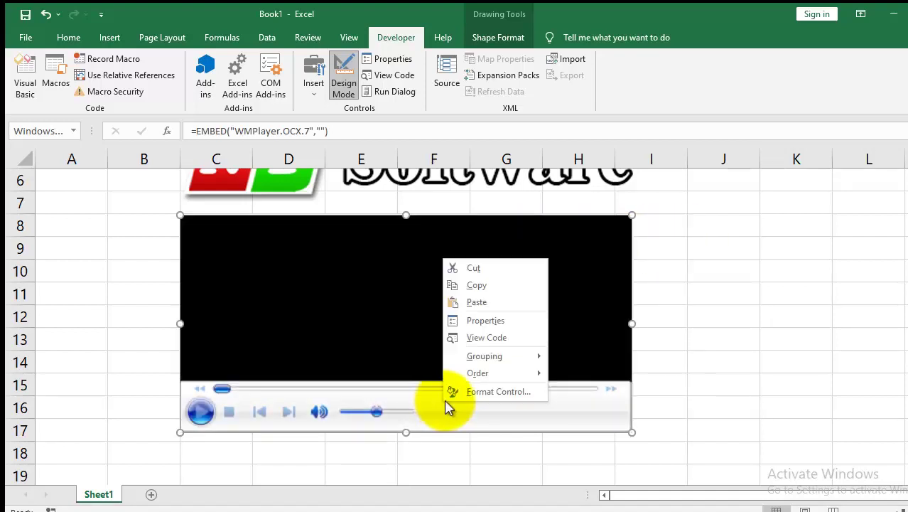
{"action": "right_click", "coordinate": [466, 420]}
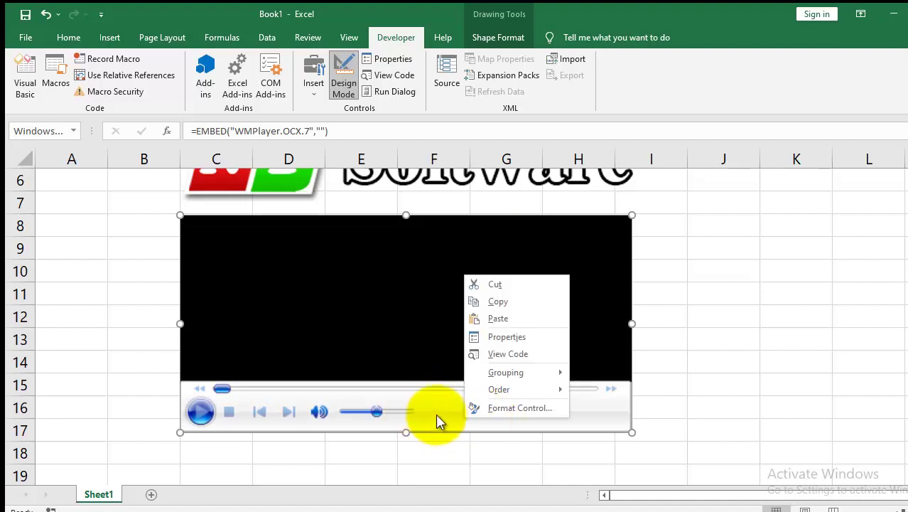
{"action": "right_click", "coordinate": [395, 285]}
{"action": "left_click", "coordinate": [326, 282]}
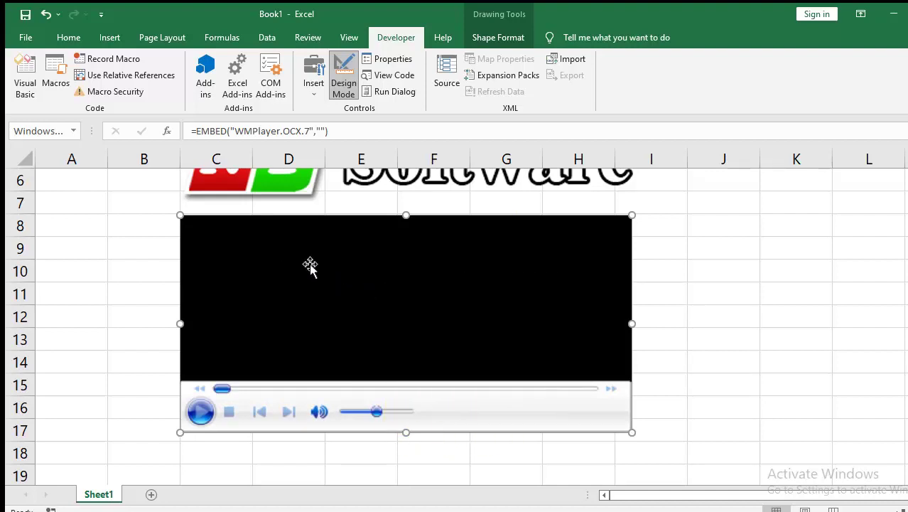
{"action": "left_click", "coordinate": [728, 257]}
{"action": "right_click", "coordinate": [542, 279]}
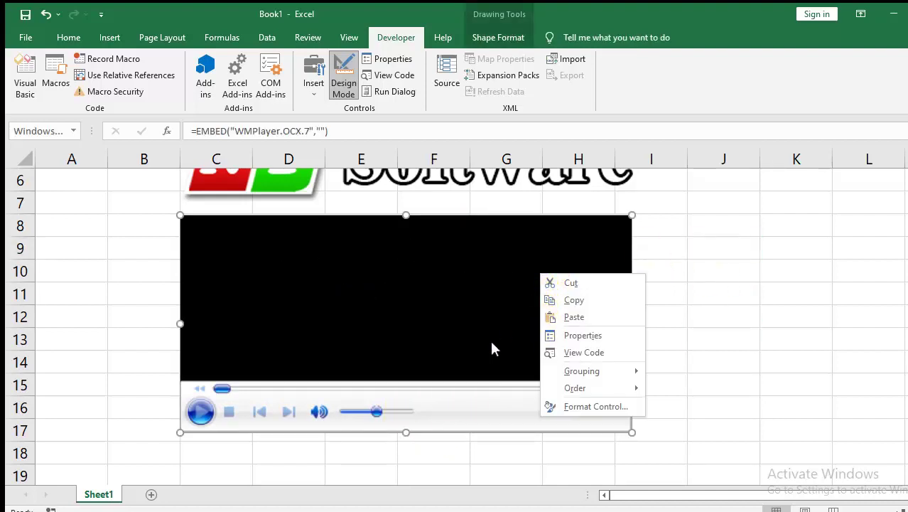
{"action": "right_click", "coordinate": [466, 407]}
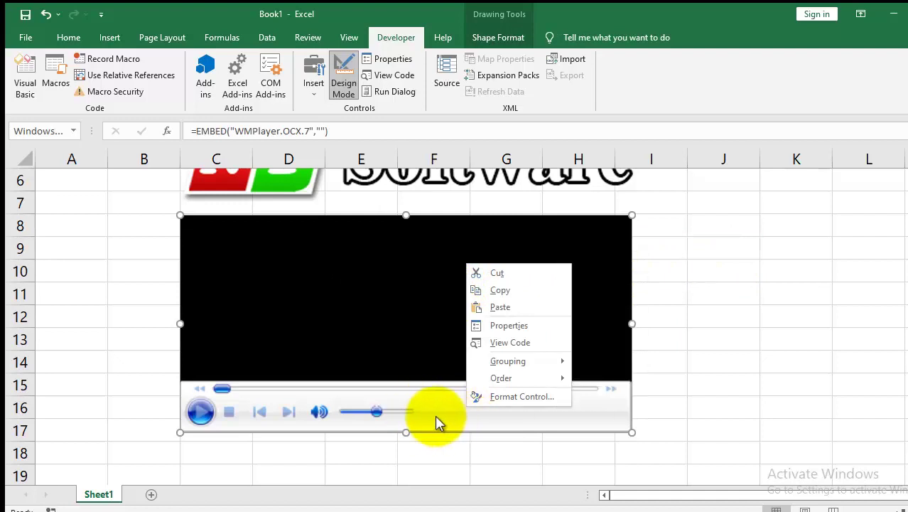
{"action": "left_click", "coordinate": [509, 326]}
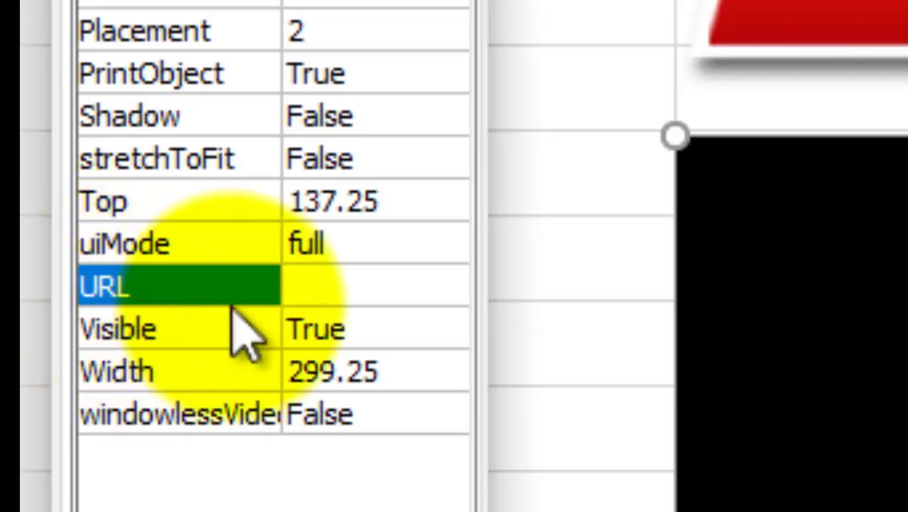
{"action": "left_click", "coordinate": [357, 288]}
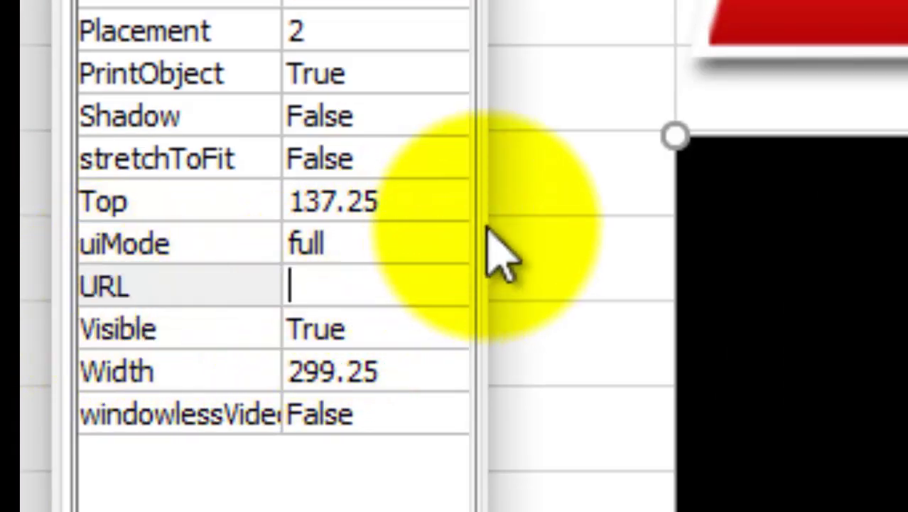
{"action": "left_click", "coordinate": [206, 288]}
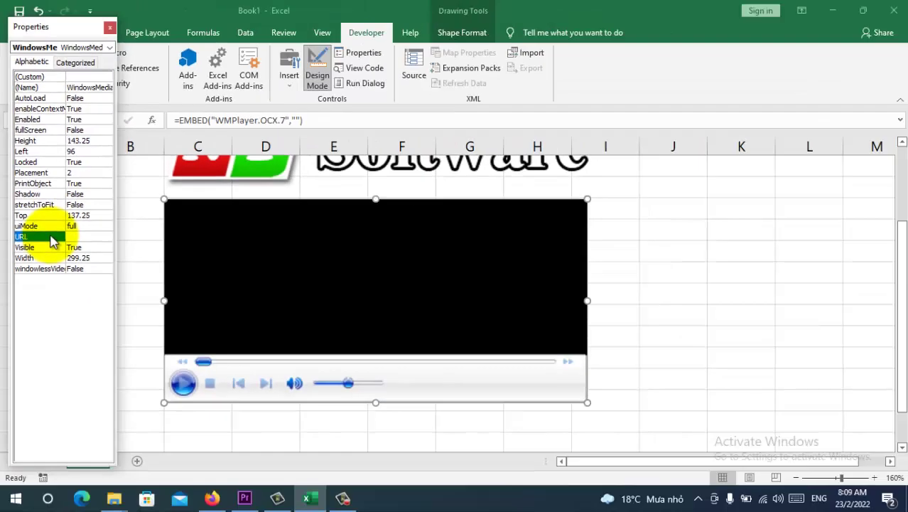
Copy the tiennugatlua video file's name from Local Disk (D:) in File Explorer
{"action": "left_click", "coordinate": [114, 497]}
{"action": "left_click", "coordinate": [103, 446]}
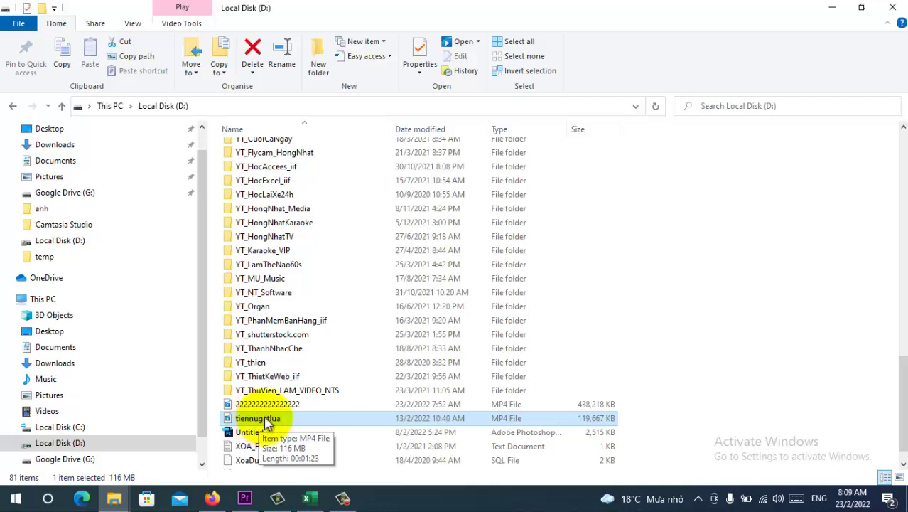
{"action": "right_click", "coordinate": [272, 409]}
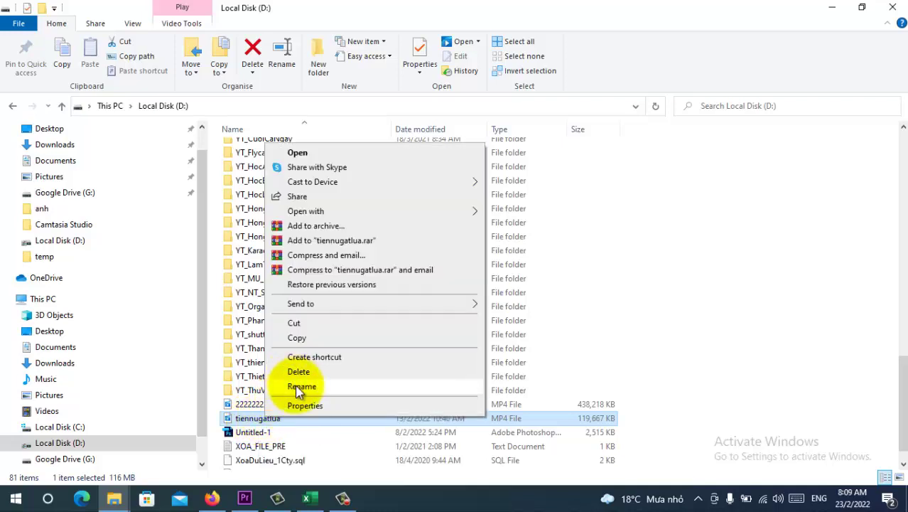
{"action": "left_click", "coordinate": [285, 385]}
{"action": "right_click", "coordinate": [236, 418]}
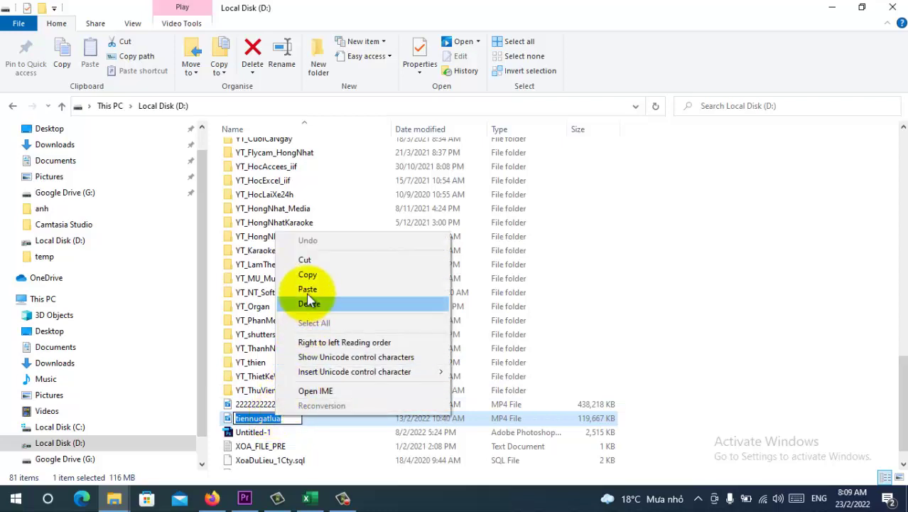
{"action": "left_click", "coordinate": [307, 274]}
Set the player's URL property to the tiennugatlua.mp4 file on drive D:
{"action": "left_click", "coordinate": [308, 497]}
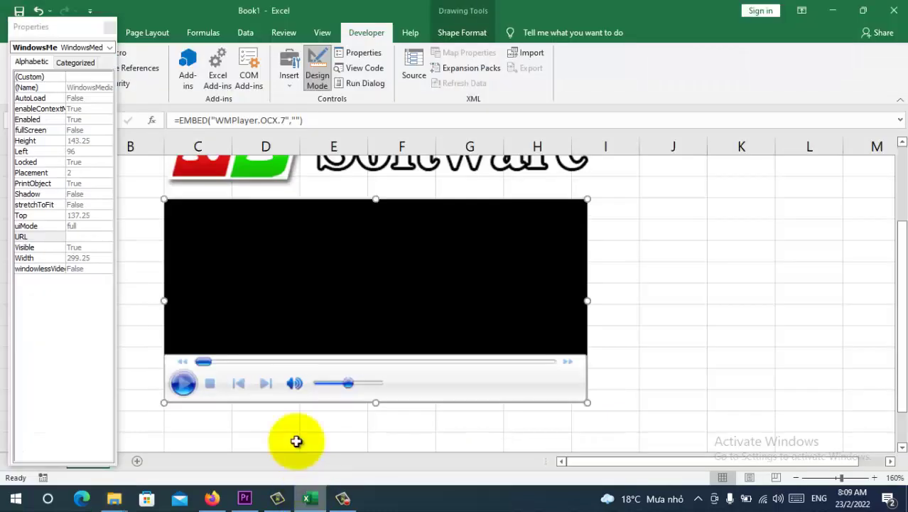
{"action": "left_click", "coordinate": [99, 237]}
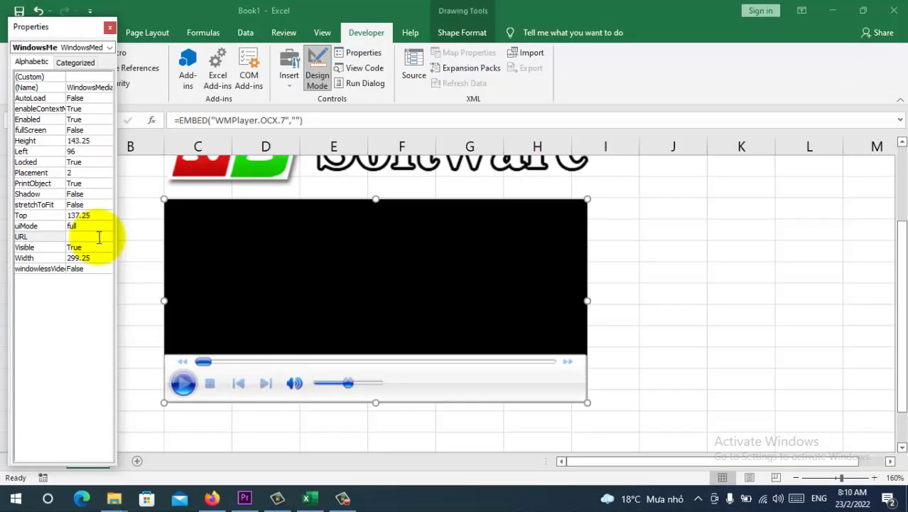
{"action": "type", "text": "D:/"}
{"action": "key", "text": "ctrl+v"}
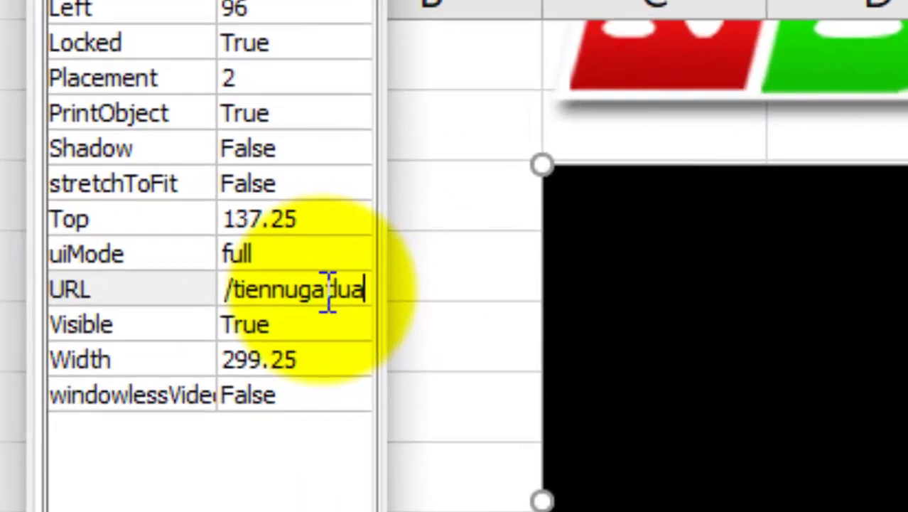
{"action": "key", "text": "ctrl+a"}
{"action": "key", "text": "BackSpace"}
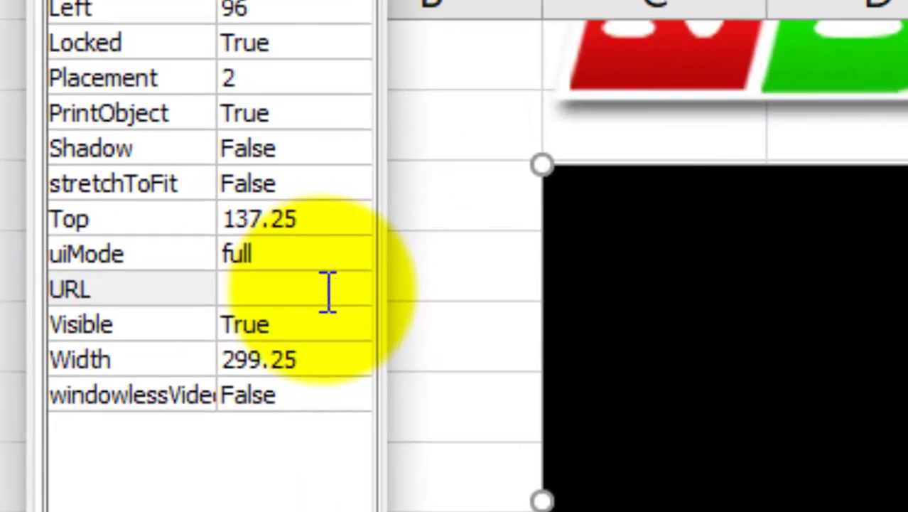
{"action": "key", "text": "ctrl+v"}
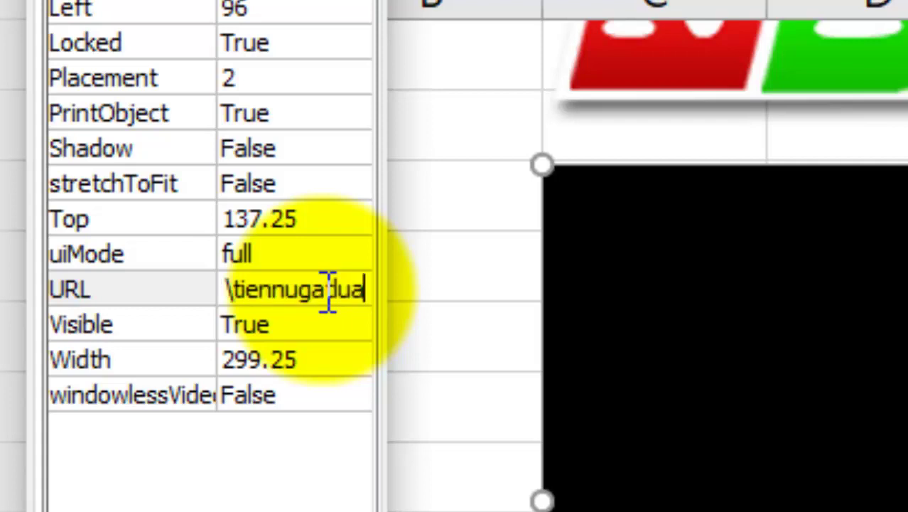
{"action": "type", "text": ".mp"}
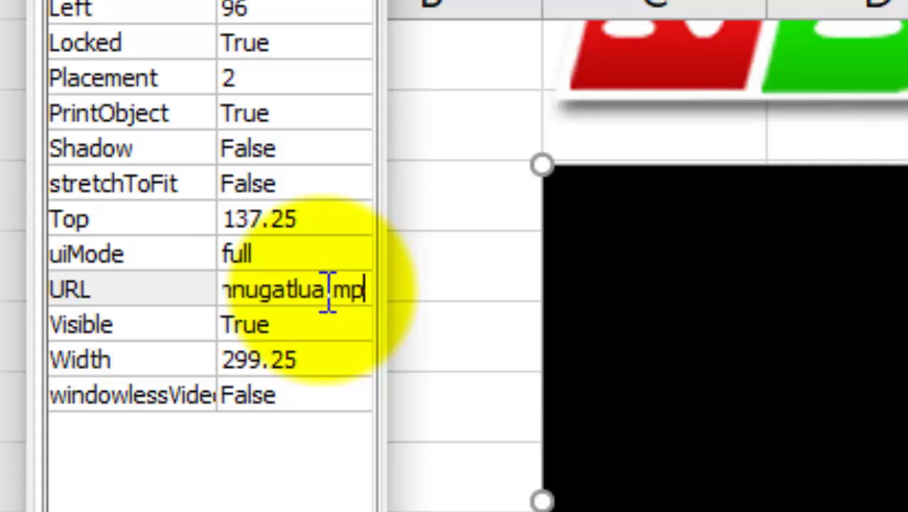
{"action": "type", "text": "4"}
{"action": "key", "text": "Return"}
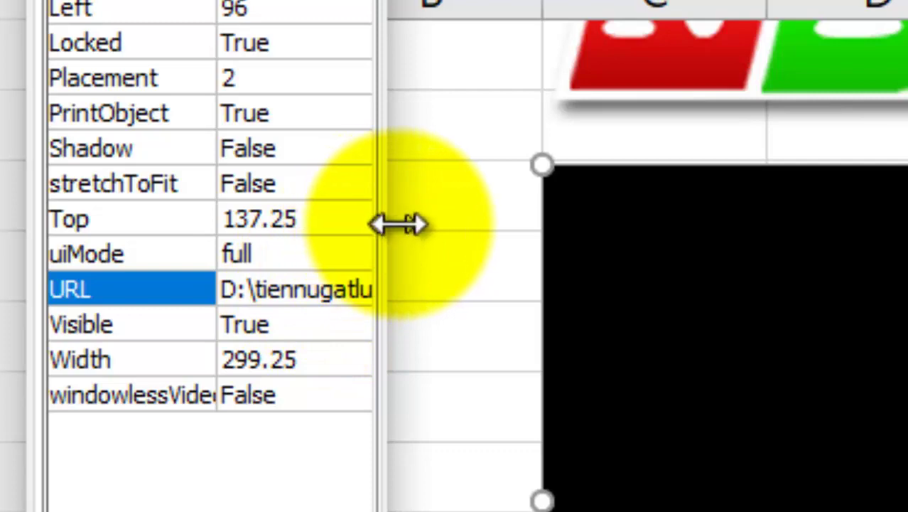
{"action": "left_click_drag", "start_coordinate": [390, 224], "coordinate": [659, 224]}
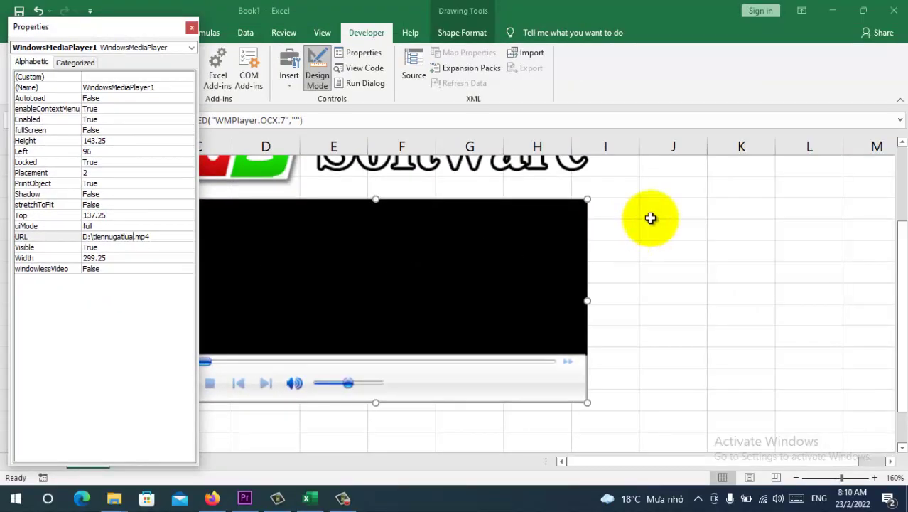
{"action": "left_click", "coordinate": [650, 228]}
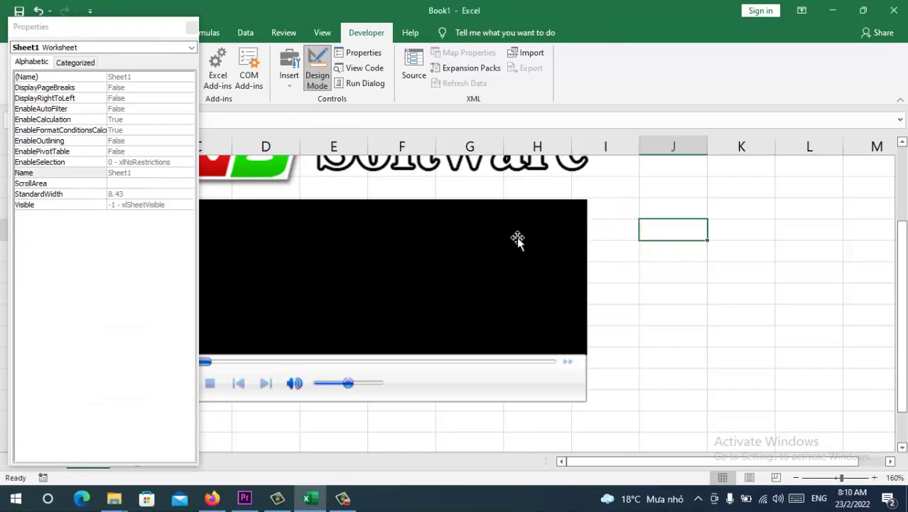
Close the Properties window and turn Design Mode off so the video plays
{"action": "left_click", "coordinate": [191, 27]}
{"action": "left_click", "coordinate": [286, 220]}
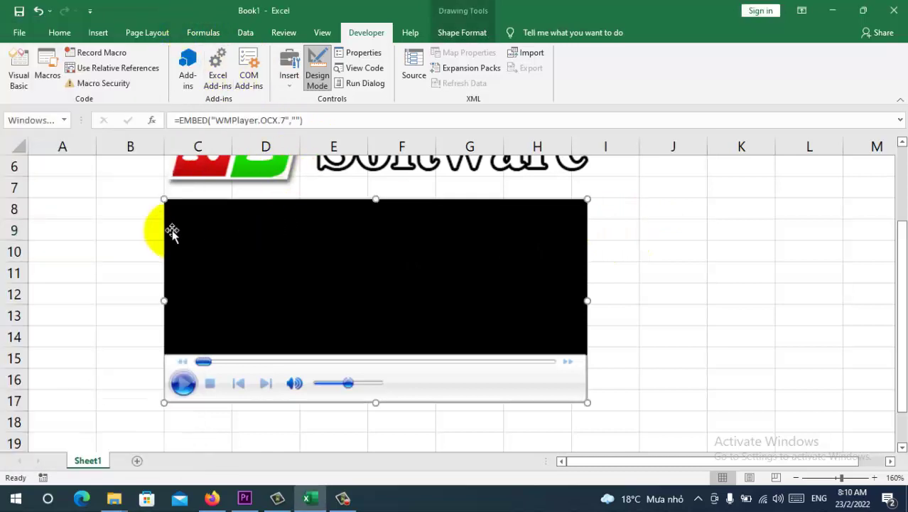
{"action": "left_click", "coordinate": [127, 247]}
{"action": "left_click", "coordinate": [211, 258]}
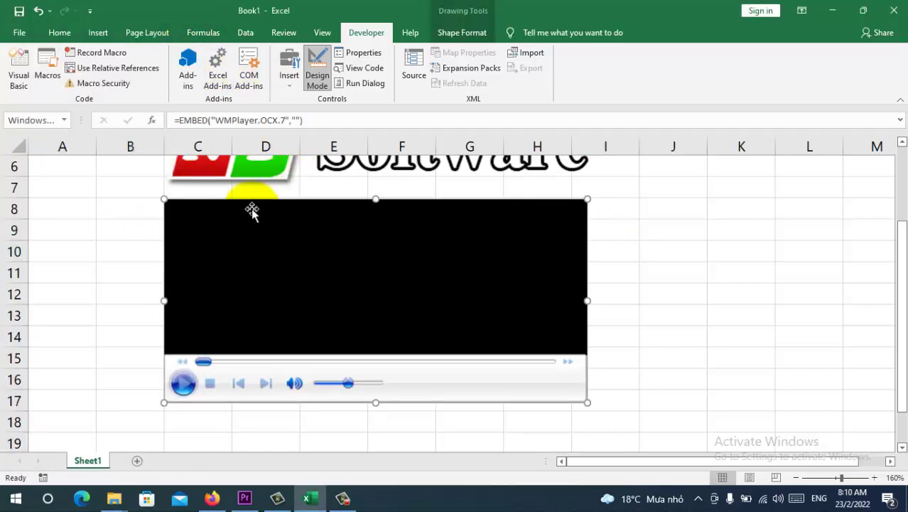
{"action": "left_click", "coordinate": [317, 83]}
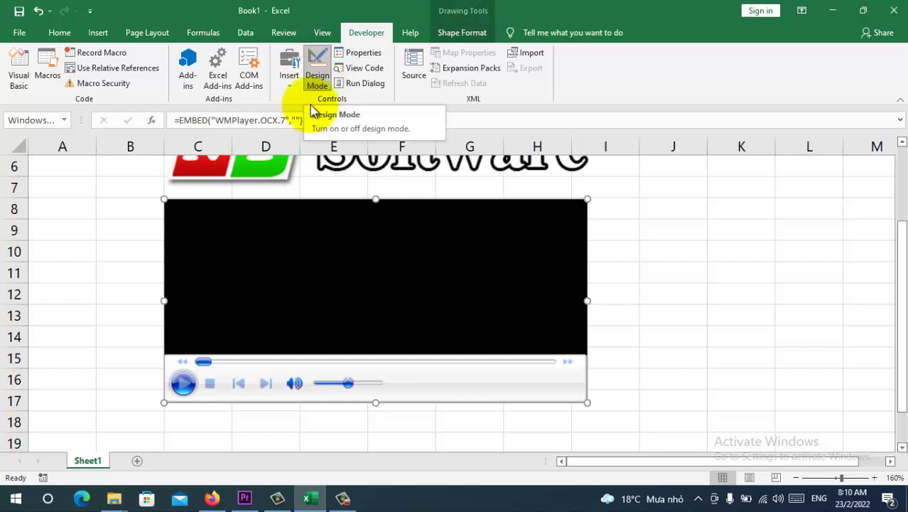
{"action": "left_click", "coordinate": [323, 83]}
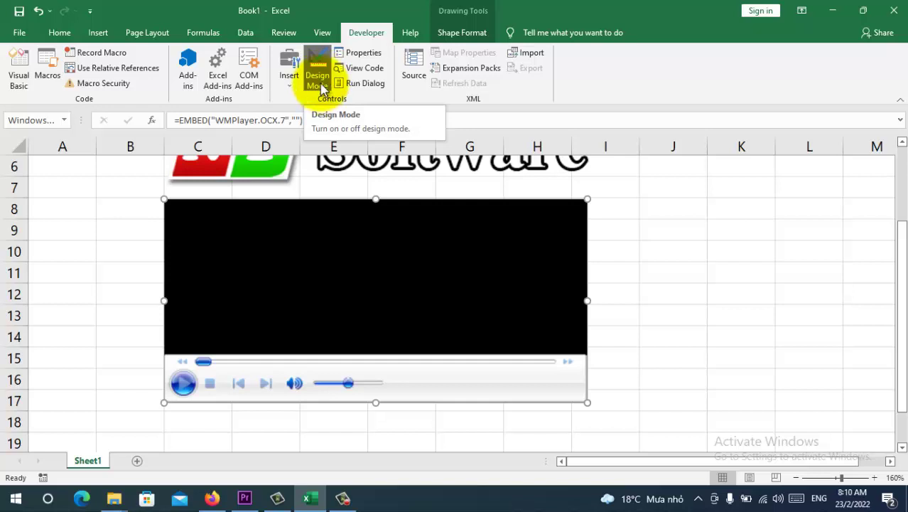
{"action": "left_click", "coordinate": [321, 84]}
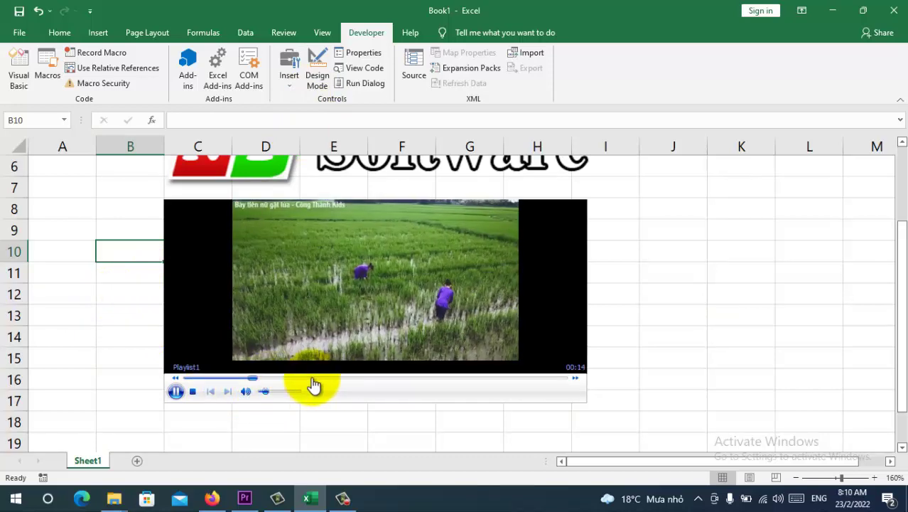
Skip the embedded video ahead to 00:35 and pause it
{"action": "left_click_drag", "start_coordinate": [252, 379], "coordinate": [348, 379]}
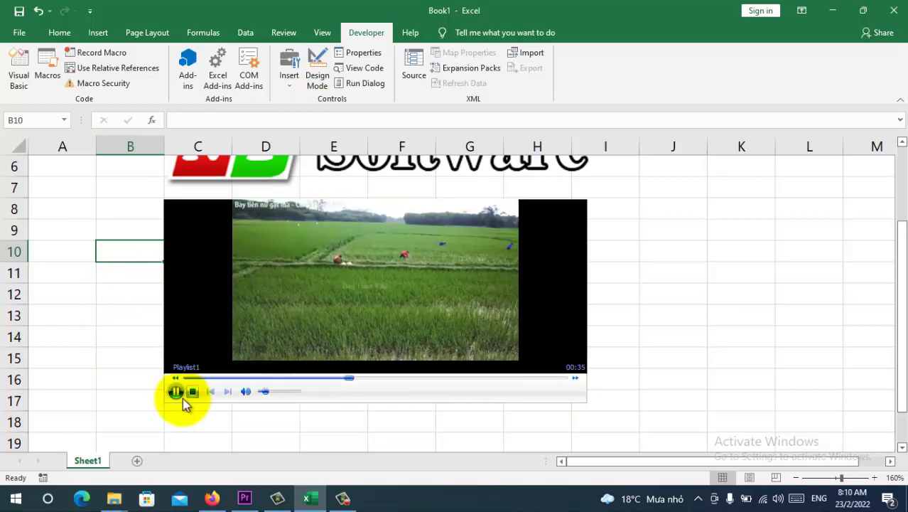
{"action": "left_click", "coordinate": [176, 392]}
{"action": "scroll", "coordinate": [111, 375], "scroll_direction": "up", "scroll_amount": 2}
{"action": "scroll", "coordinate": [112, 377], "scroll_direction": "down", "scroll_amount": 1}
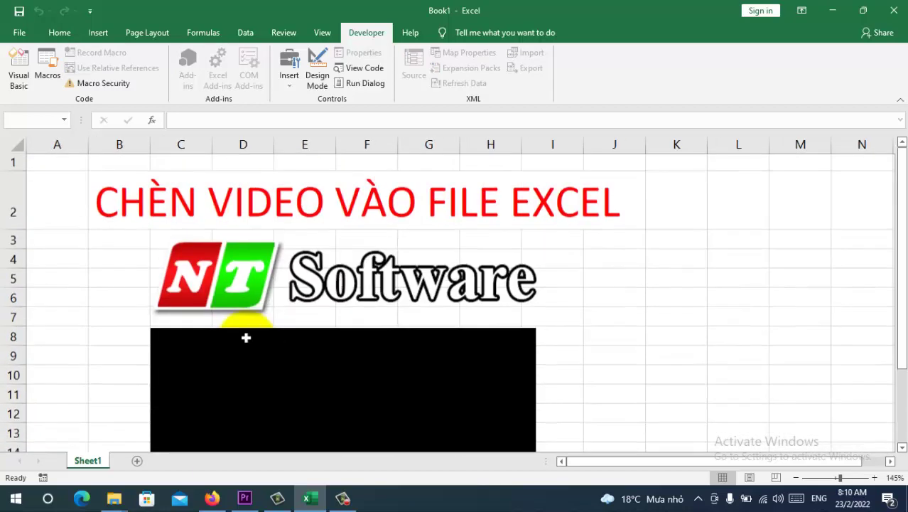
{"action": "scroll", "coordinate": [246, 337], "scroll_direction": "down", "scroll_amount": 1}
{"action": "scroll", "coordinate": [426, 320], "scroll_direction": "down", "scroll_amount": 1}
Resume playback and pause the video again at 00:40
{"action": "left_click", "coordinate": [615, 277]}
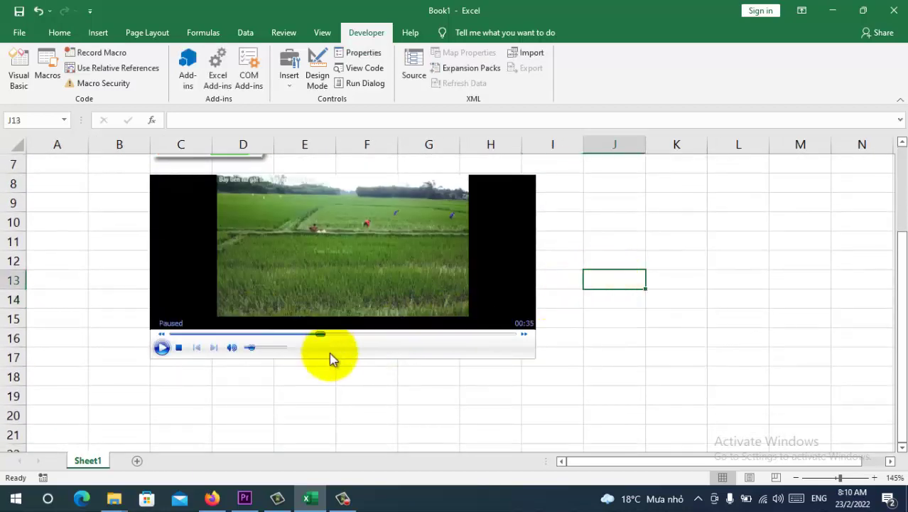
{"action": "left_click", "coordinate": [243, 414]}
{"action": "left_click", "coordinate": [162, 347]}
{"action": "scroll", "coordinate": [162, 348], "scroll_direction": "up", "scroll_amount": 1}
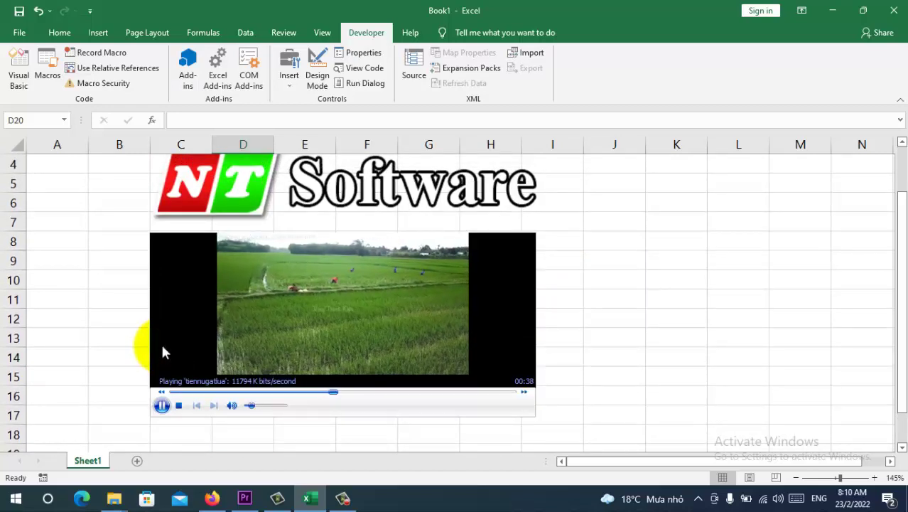
{"action": "left_click", "coordinate": [162, 405]}
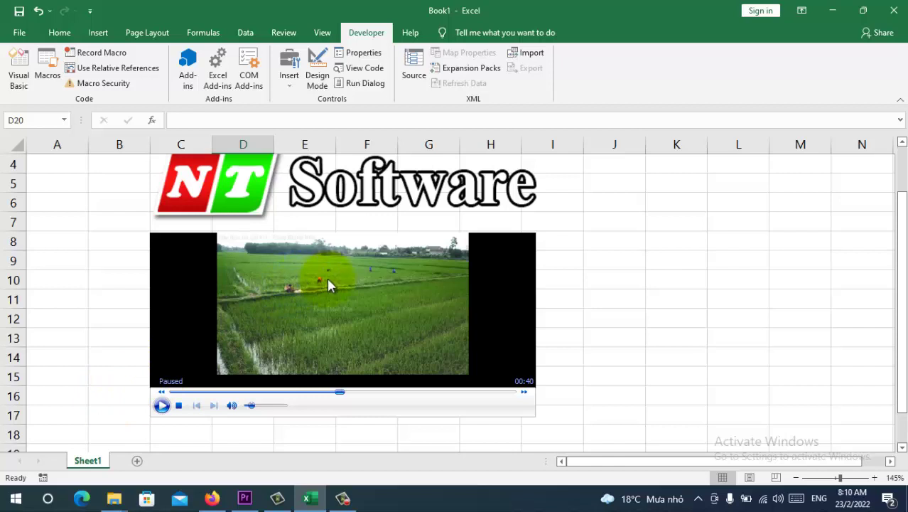
Turn on Design Mode and open the media player's Properties window
{"action": "left_click", "coordinate": [317, 84]}
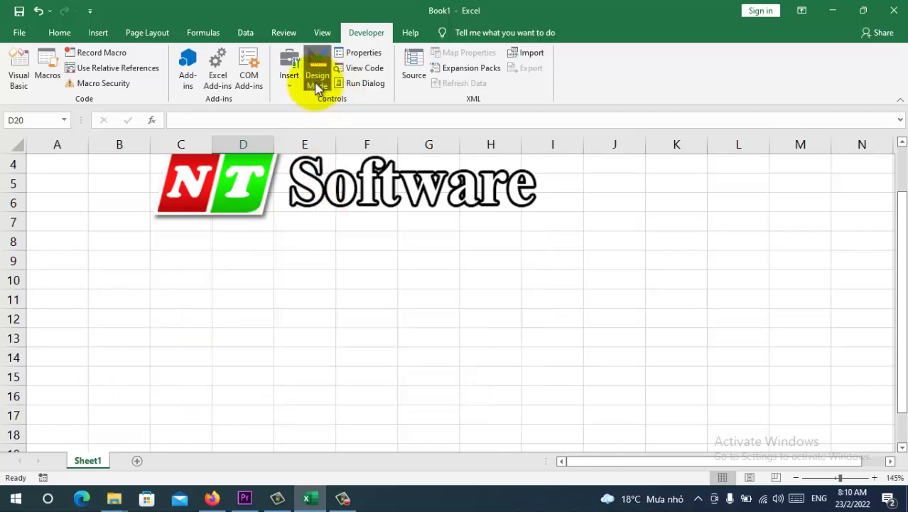
{"action": "left_click", "coordinate": [336, 240]}
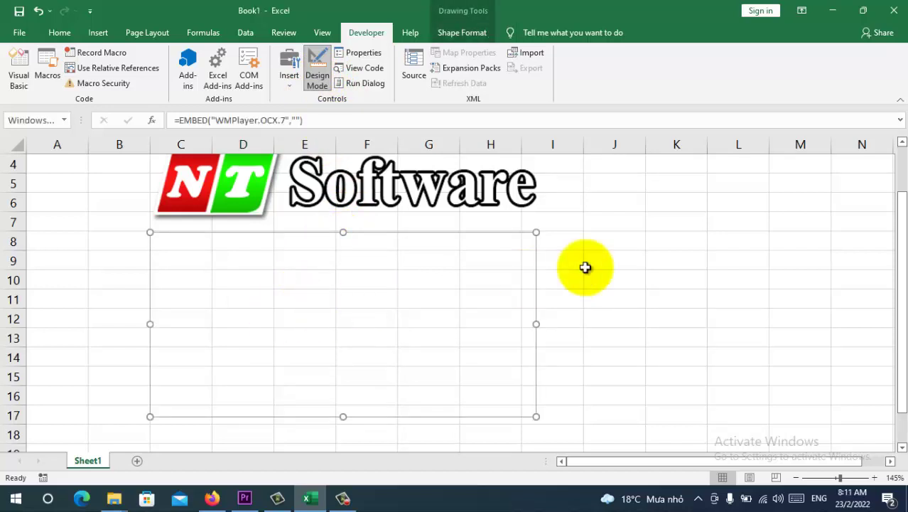
{"action": "left_click", "coordinate": [612, 260]}
{"action": "left_click", "coordinate": [344, 279]}
{"action": "right_click", "coordinate": [344, 279]}
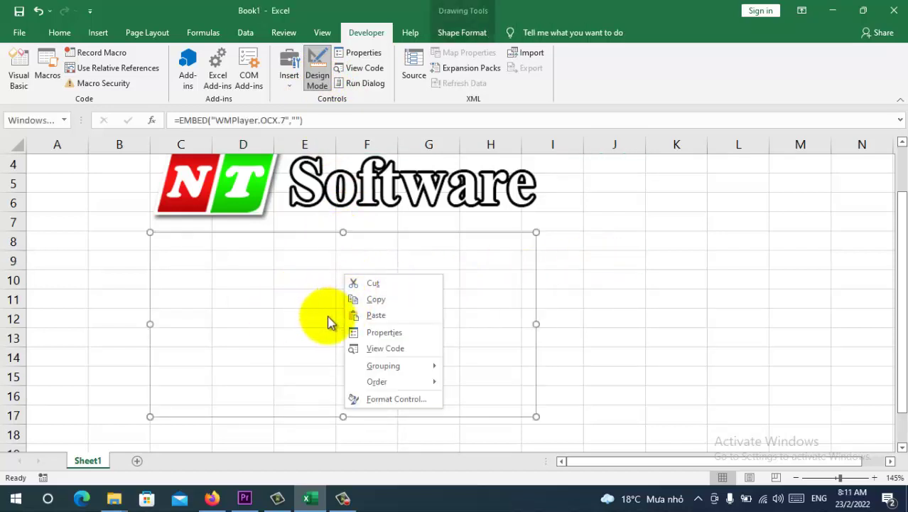
{"action": "left_click", "coordinate": [358, 337]}
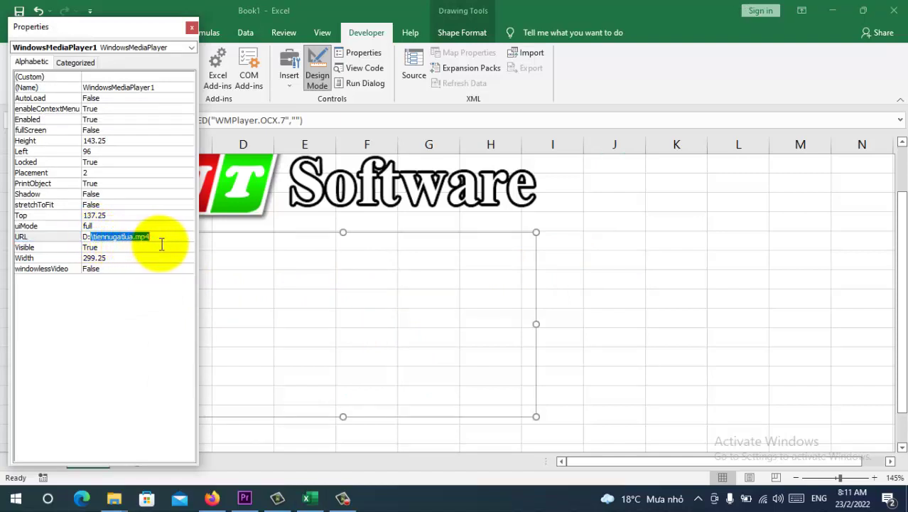
Check the URL reads D:\tiennugatlua.mp4, then turn Design Mode off to play the video
{"action": "key", "text": "Return"}
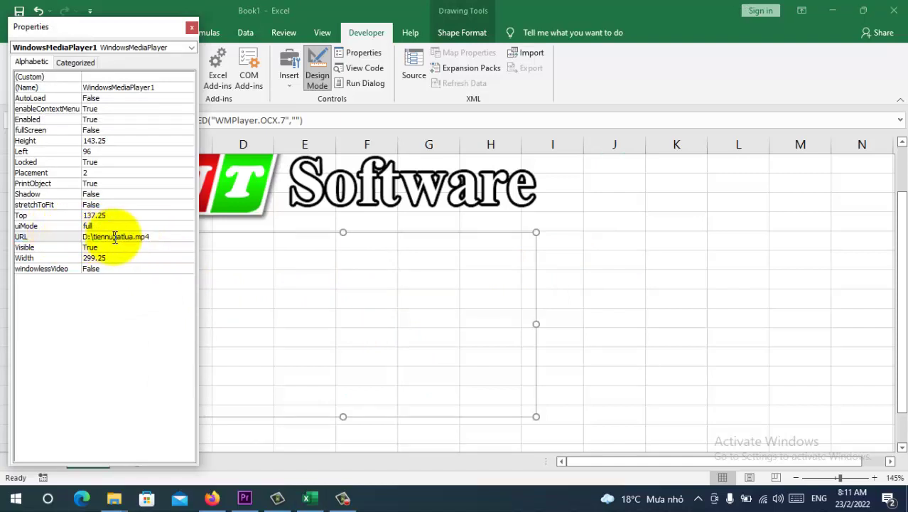
{"action": "key", "text": "Return"}
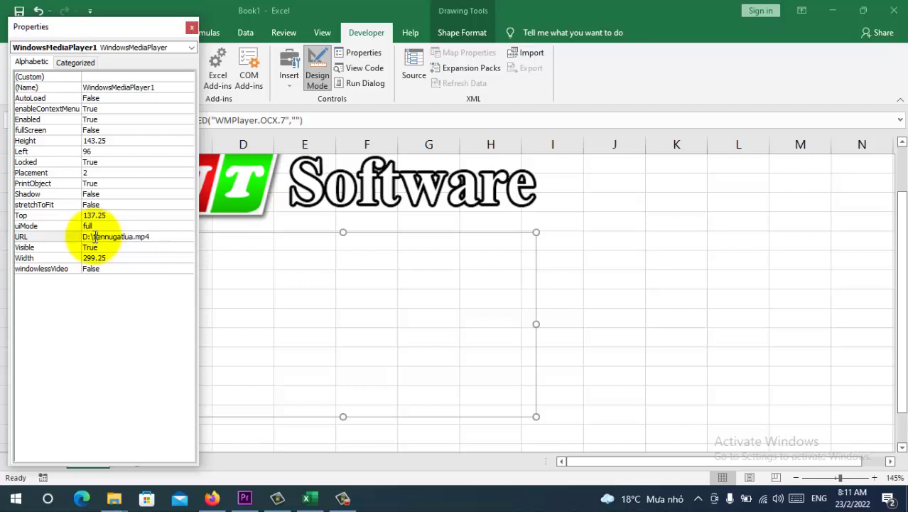
{"action": "left_click_drag", "start_coordinate": [93, 236], "coordinate": [169, 245]}
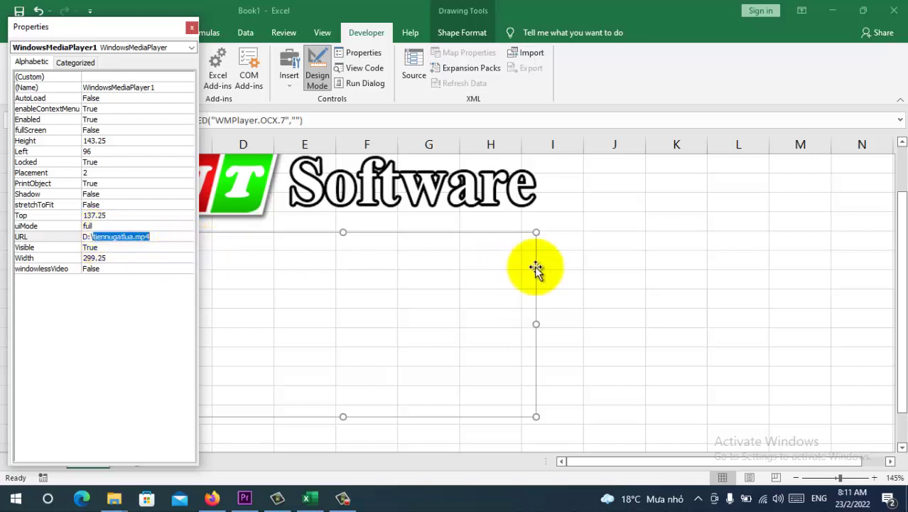
{"action": "left_click", "coordinate": [598, 253]}
{"action": "left_click", "coordinate": [353, 247]}
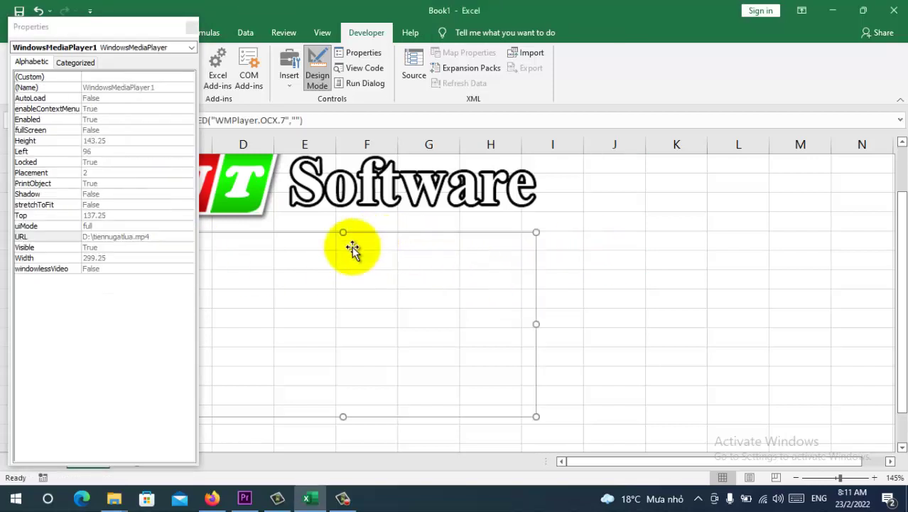
{"action": "left_click", "coordinate": [317, 74]}
Watch the video play below the logo, then re-enable Design Mode and select the media player
{"action": "left_click", "coordinate": [190, 27]}
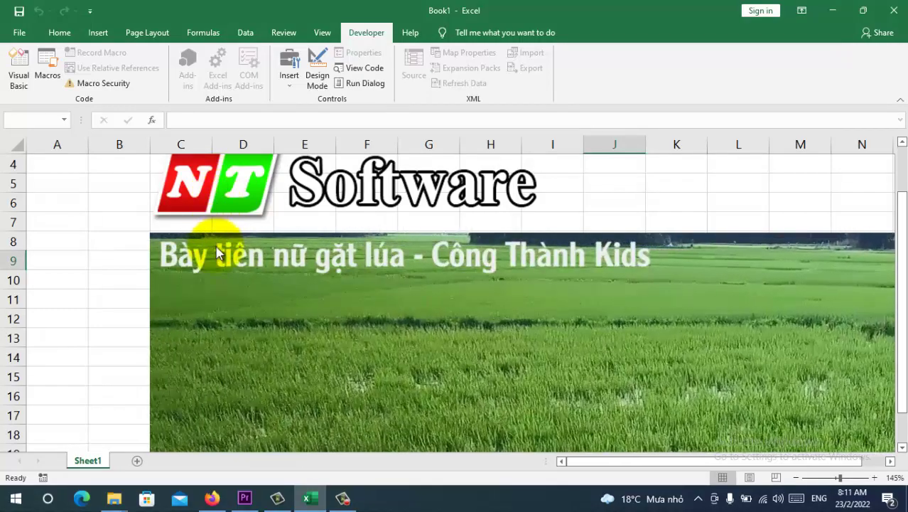
{"action": "scroll", "coordinate": [224, 265], "scroll_direction": "up", "scroll_amount": 1}
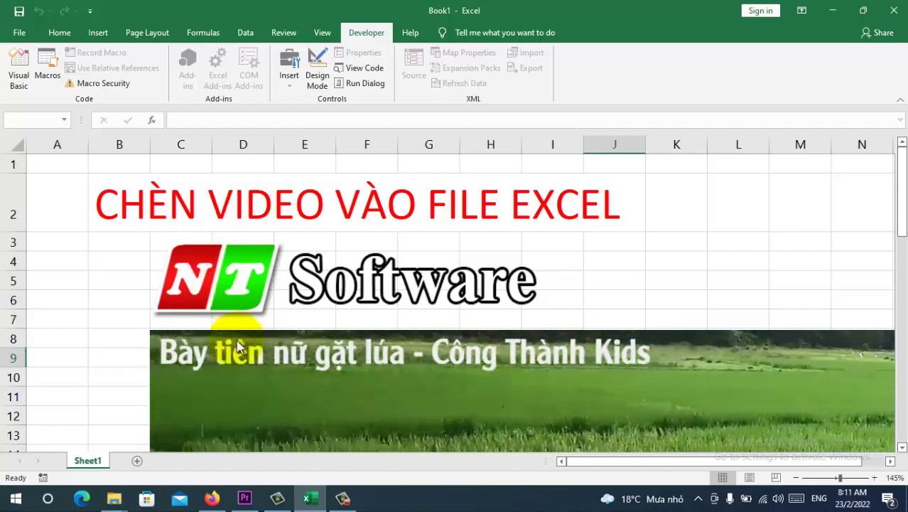
{"action": "scroll", "coordinate": [239, 346], "scroll_direction": "down", "scroll_amount": 3}
{"action": "scroll", "coordinate": [239, 345], "scroll_direction": "down", "scroll_amount": 5}
{"action": "scroll", "coordinate": [239, 345], "scroll_direction": "down", "scroll_amount": 6}
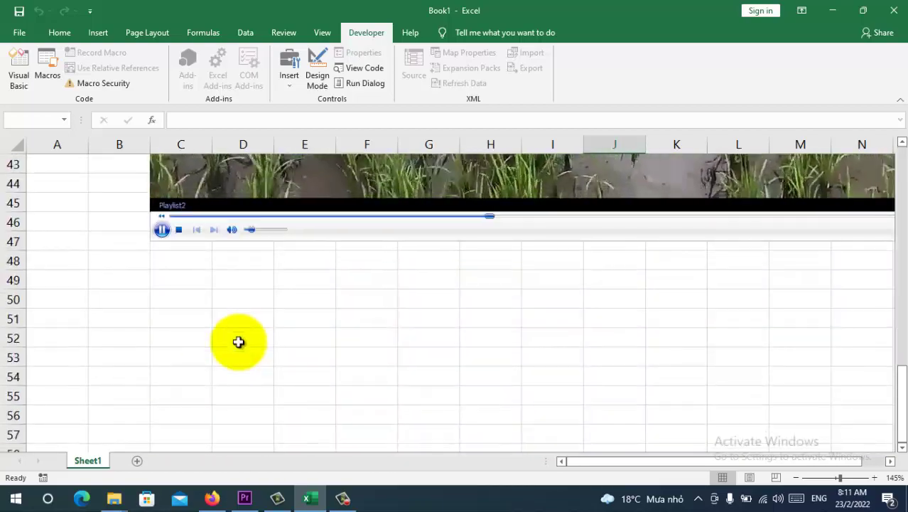
{"action": "scroll", "coordinate": [163, 250], "scroll_direction": "up", "scroll_amount": 6}
{"action": "scroll", "coordinate": [165, 252], "scroll_direction": "up", "scroll_amount": 5}
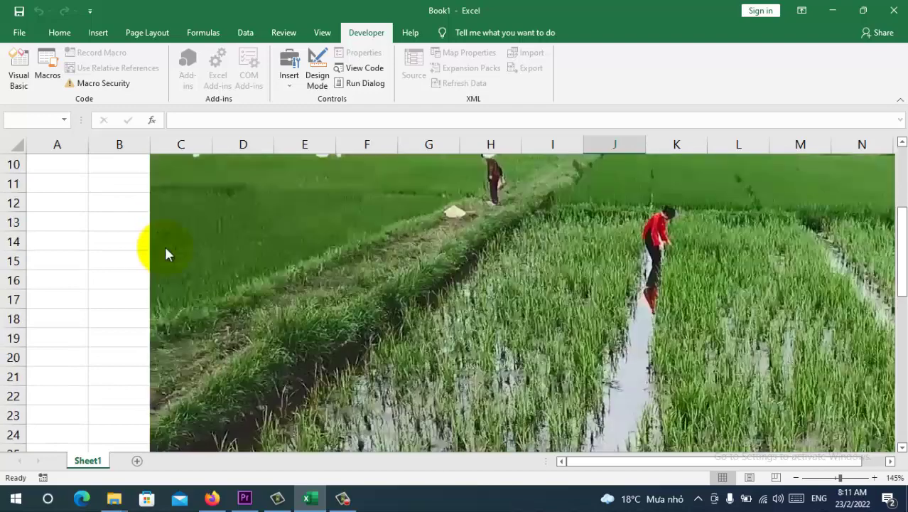
{"action": "scroll", "coordinate": [165, 251], "scroll_direction": "up", "scroll_amount": 3}
{"action": "left_click", "coordinate": [315, 76]}
{"action": "left_click", "coordinate": [288, 359]}
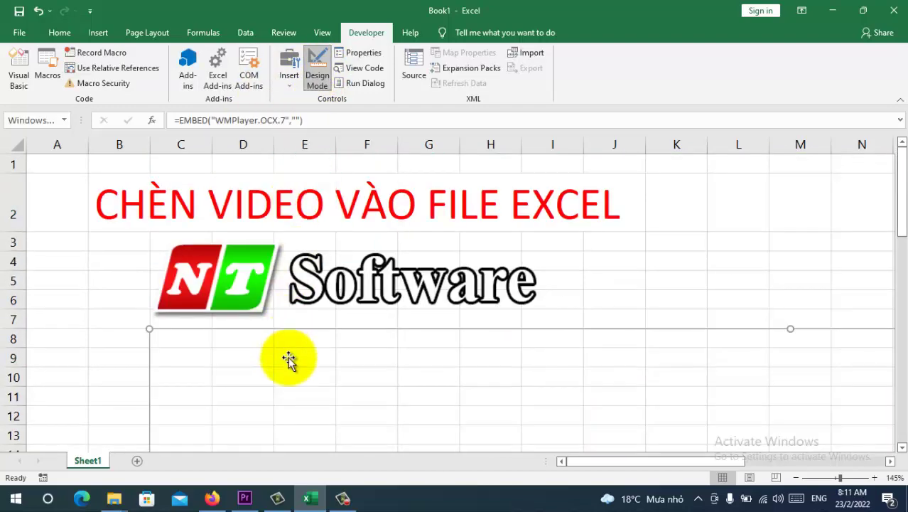